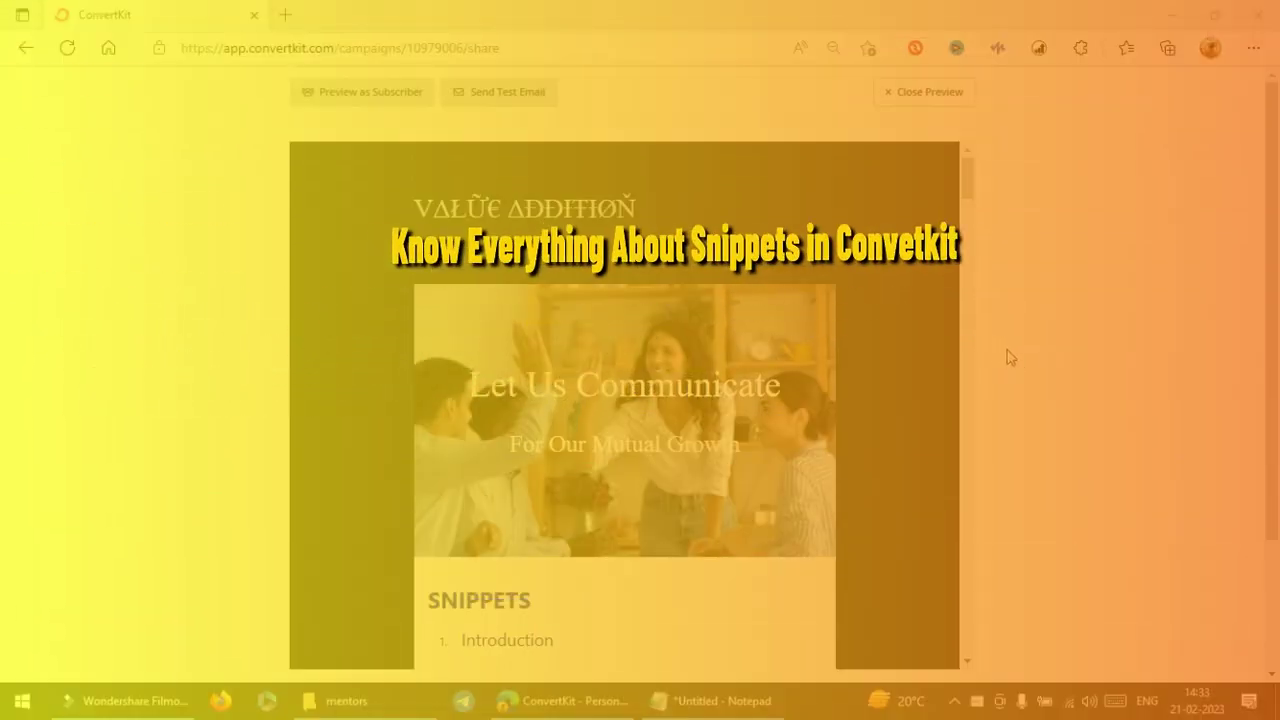
Scroll the email preview from the header past Snippets and mentor photos to '3. Books'.
scroll(1008, 357, down, 2)
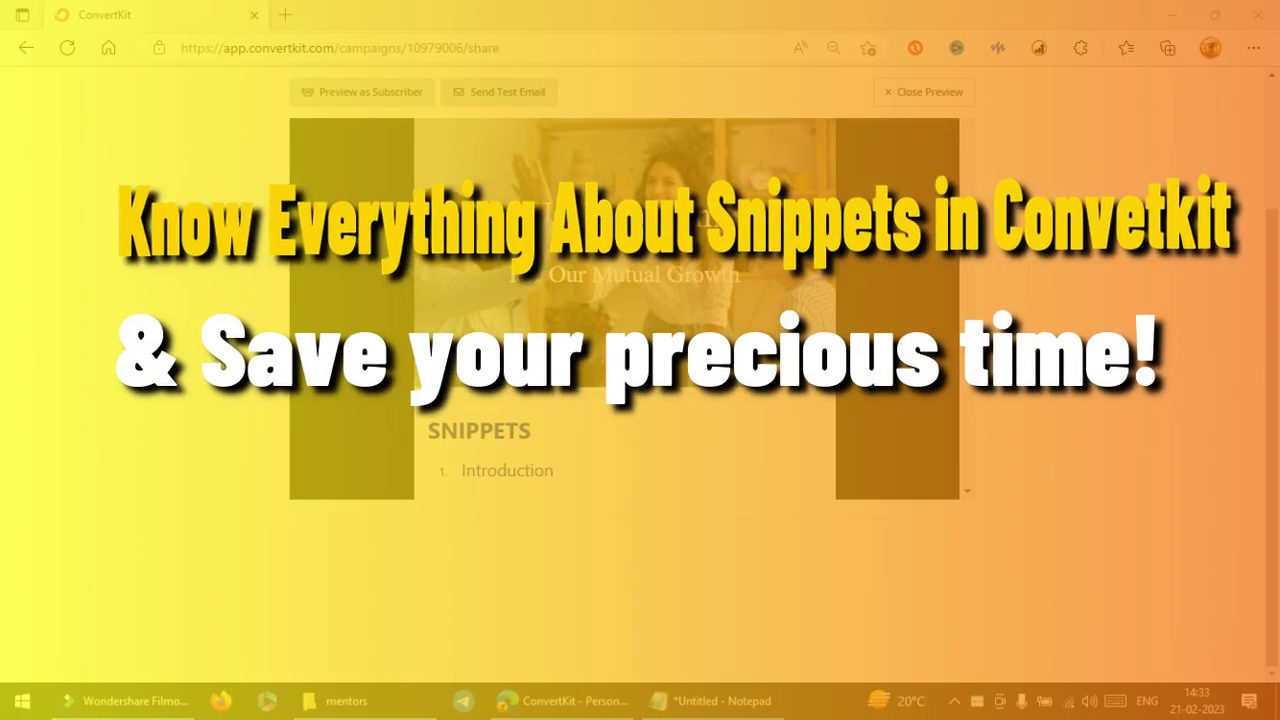
scroll(625, 400, up, 2)
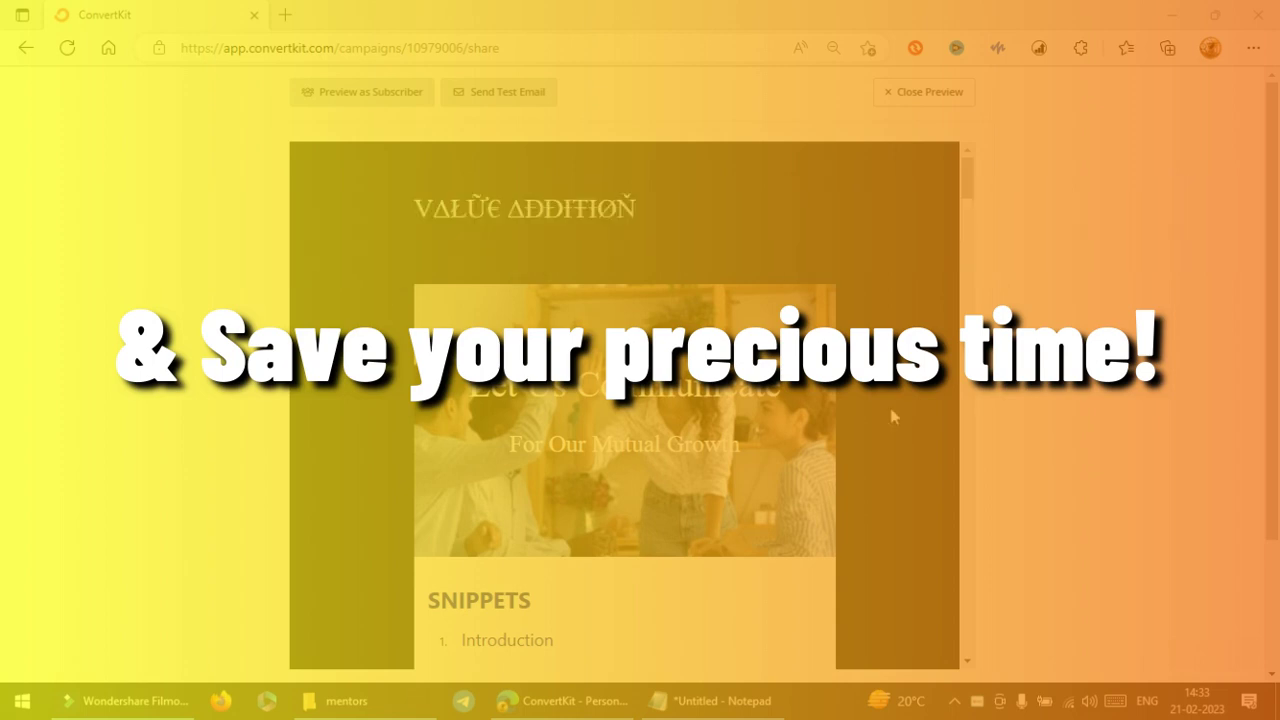
scroll(1020, 363, down, 2)
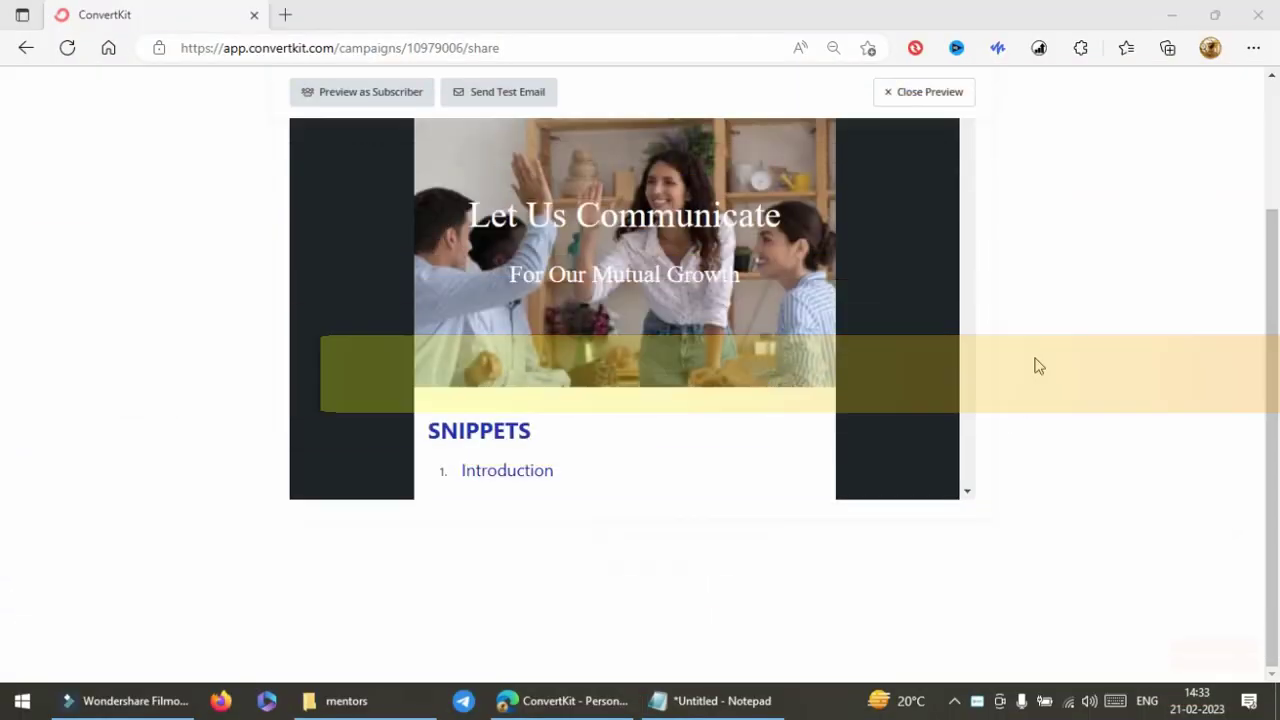
scroll(906, 418, down, 2)
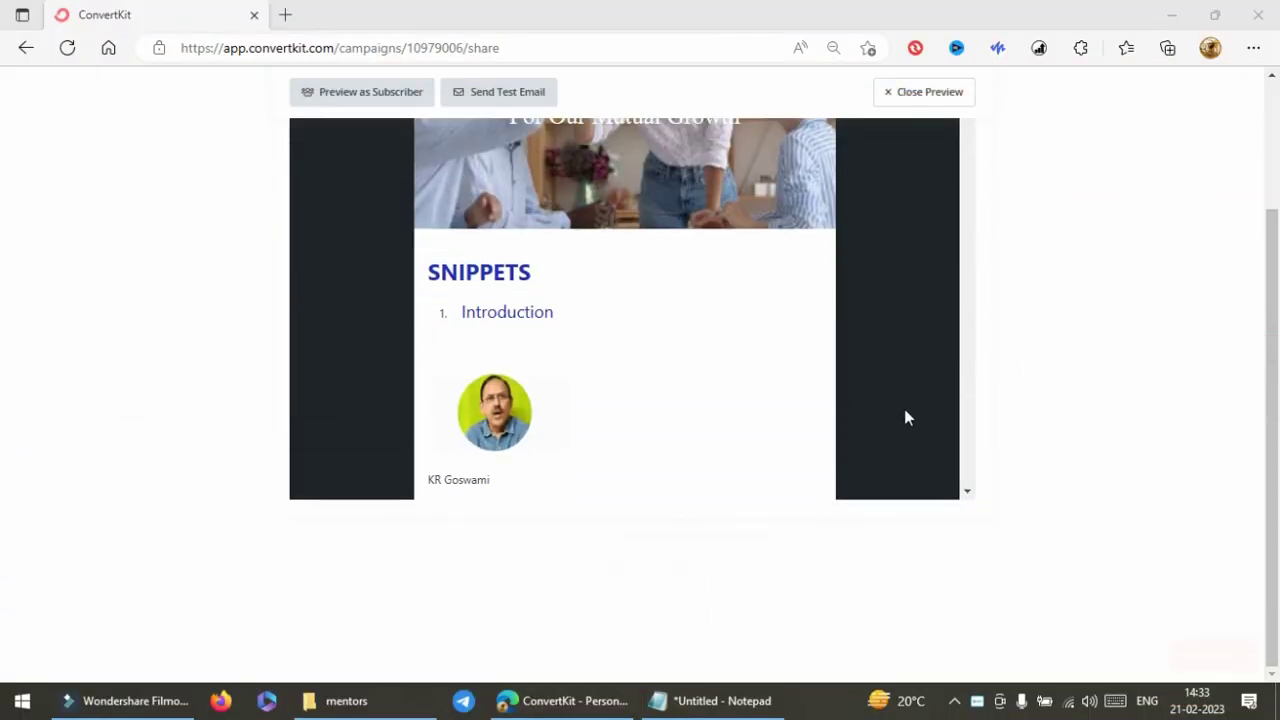
scroll(906, 418, up, 2)
scroll(906, 418, down, 3)
scroll(906, 418, up, 2)
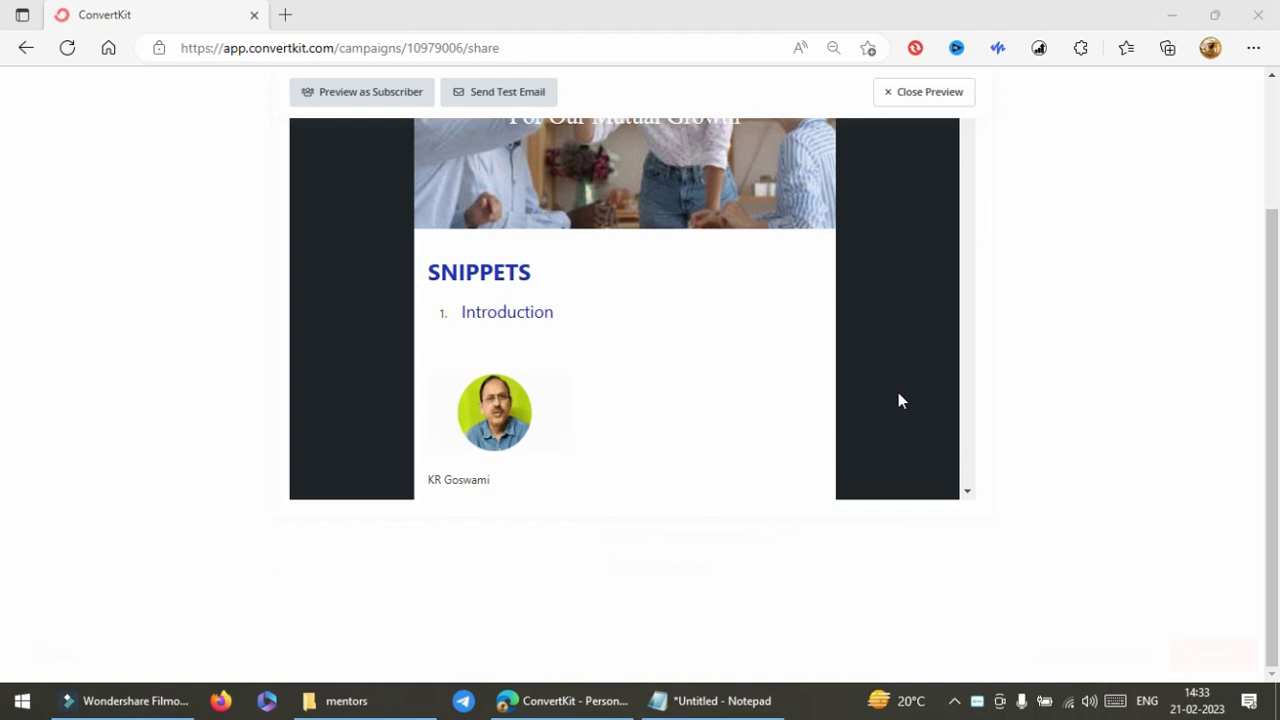
scroll(898, 400, down, 1)
scroll(897, 400, down, 4)
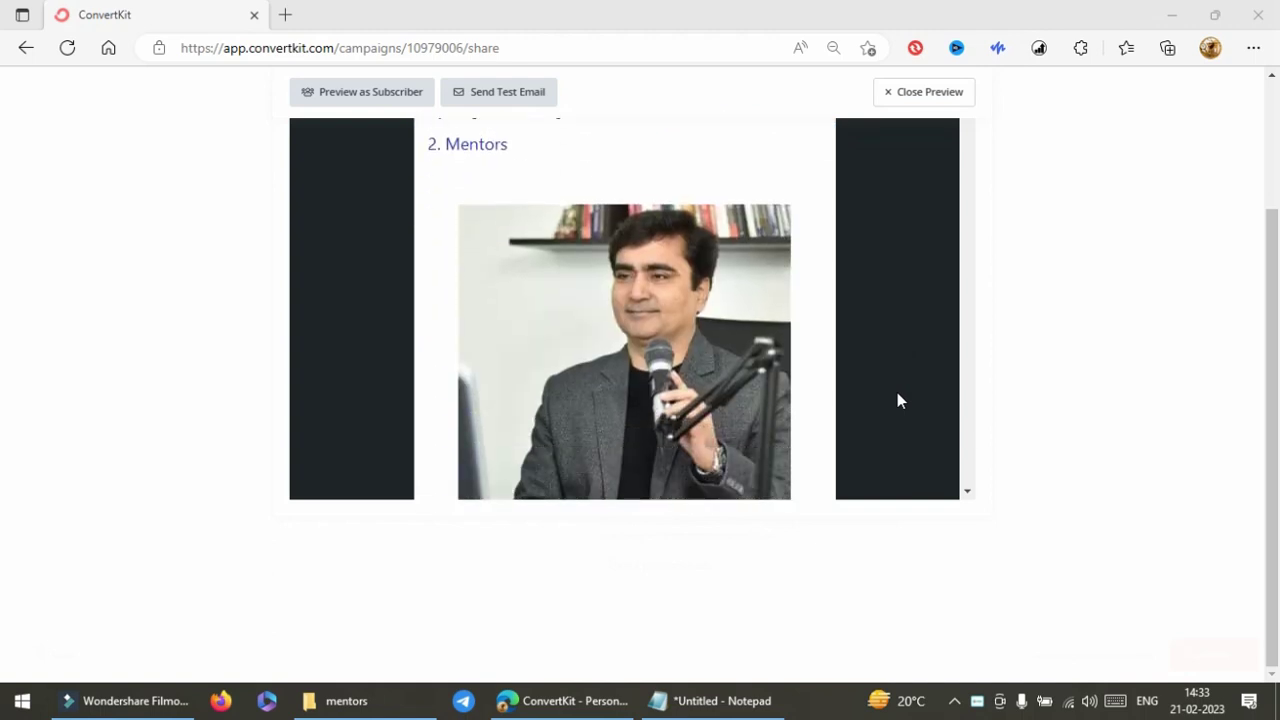
scroll(897, 400, down, 1)
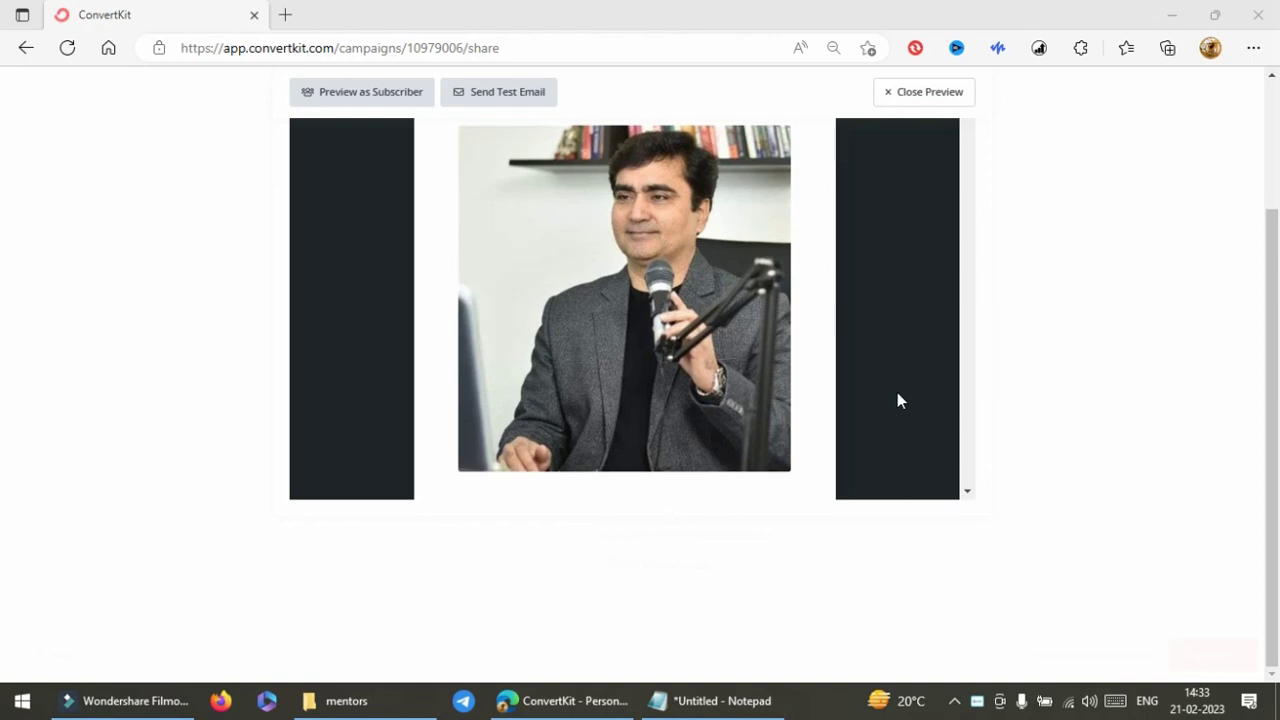
scroll(897, 400, down, 6)
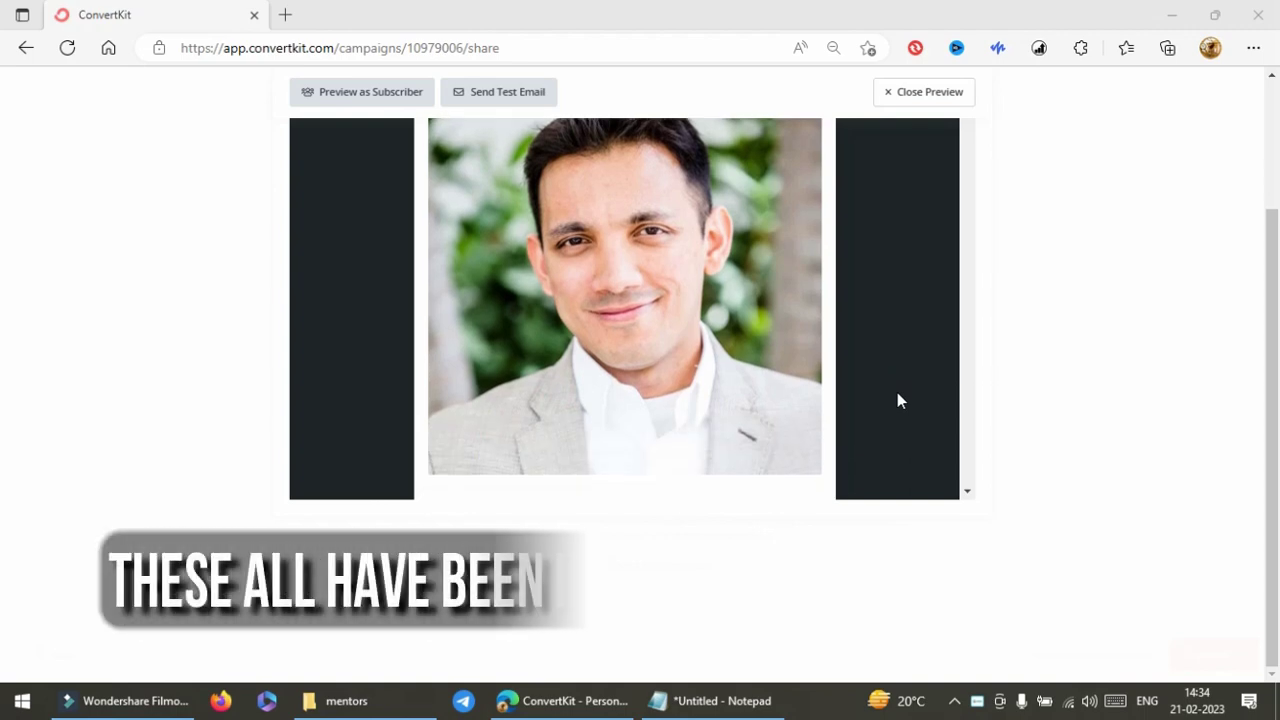
scroll(897, 395, down, 8)
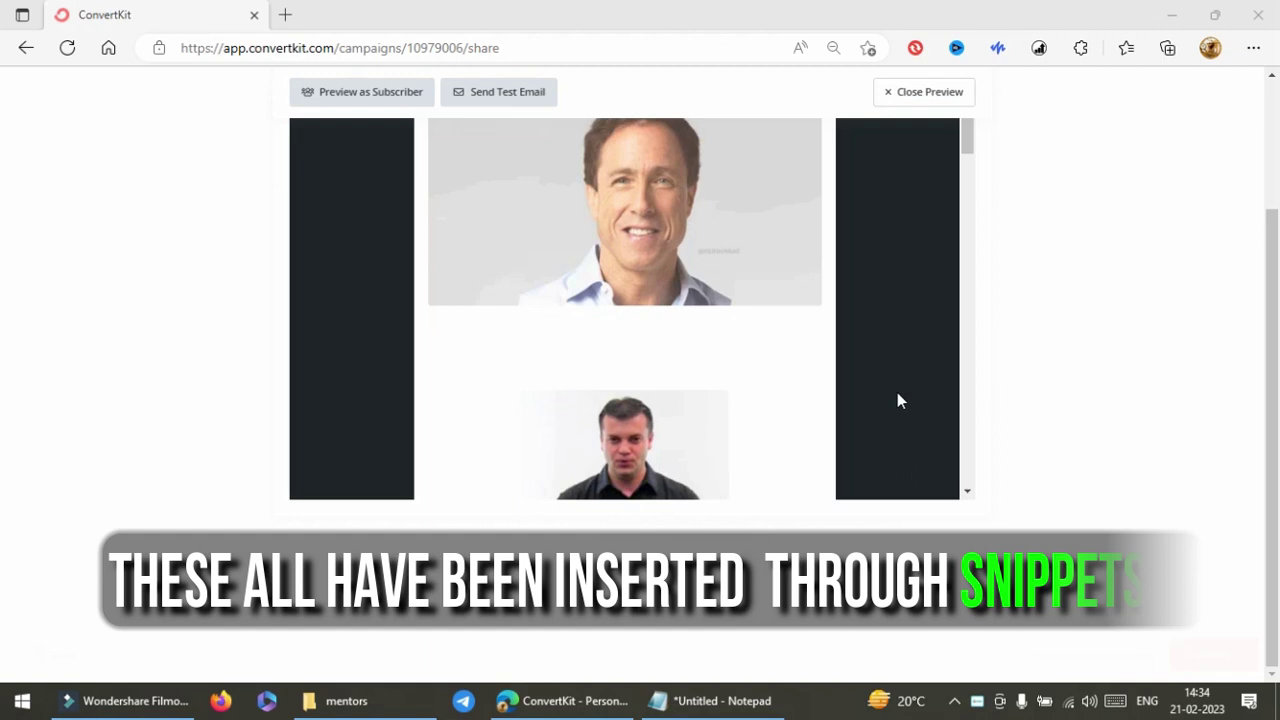
scroll(897, 400, up, 1)
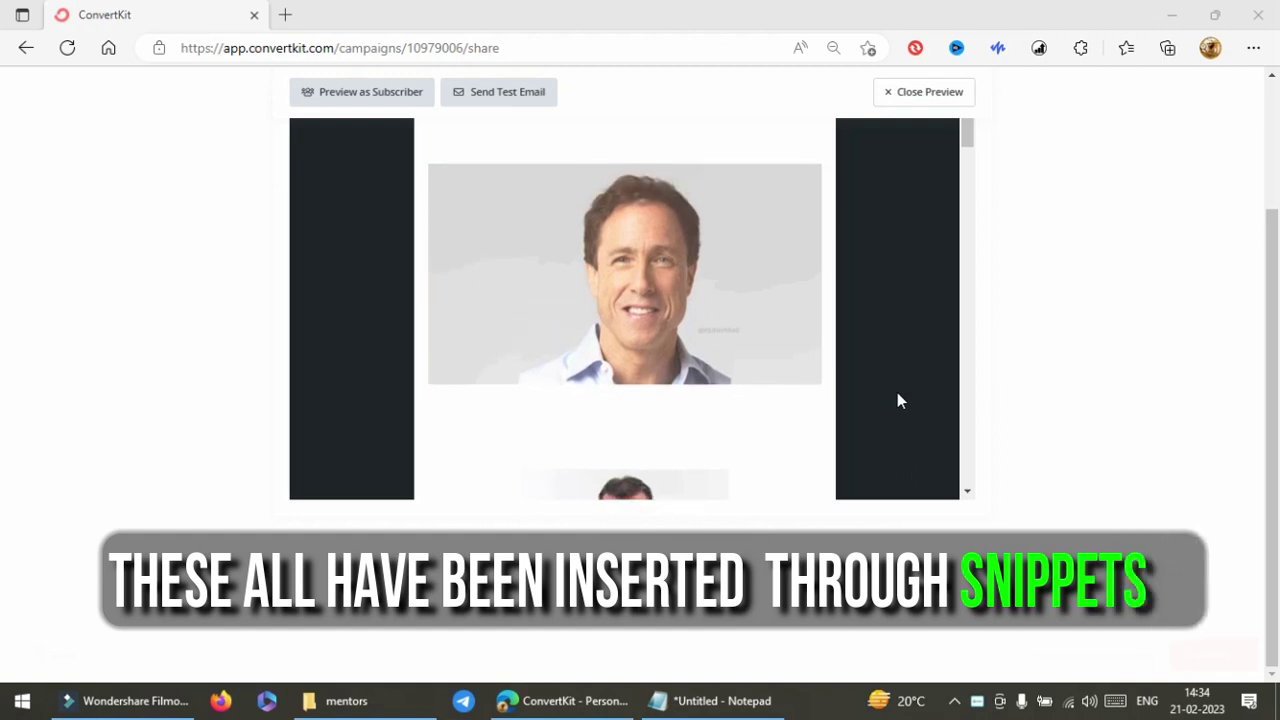
scroll(897, 395, down, 3)
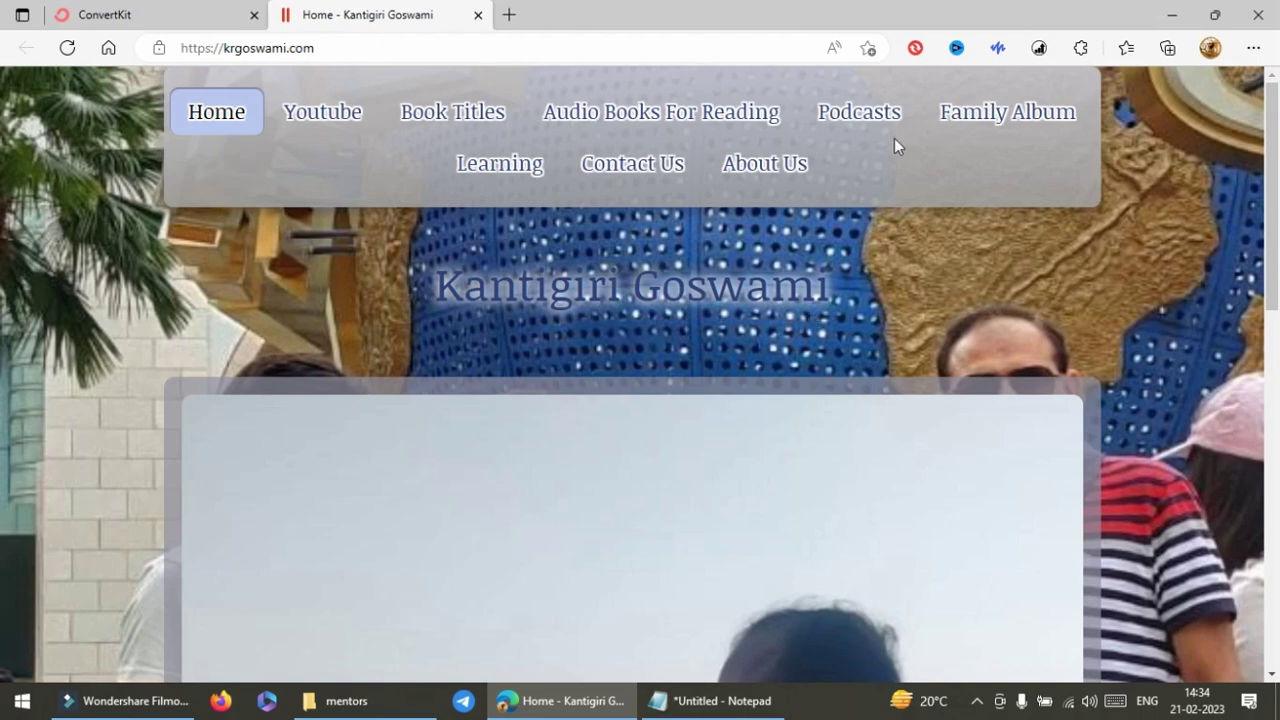
click(512, 172)
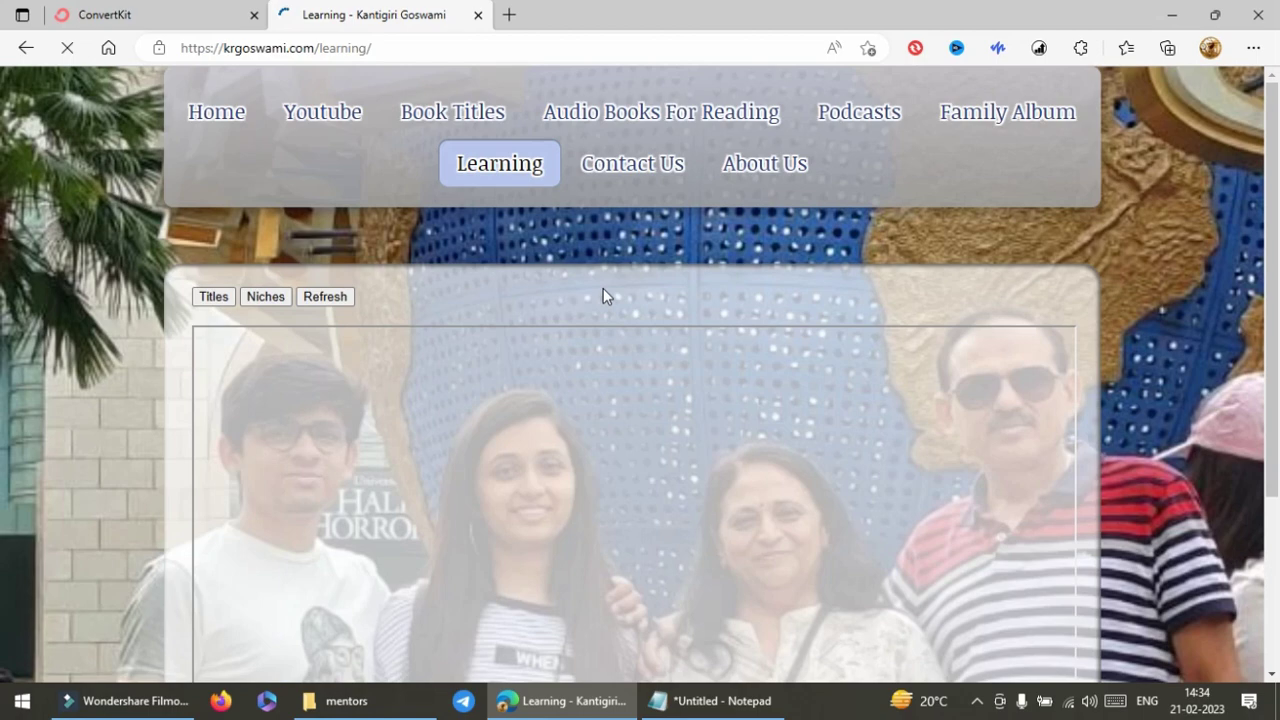
click(212, 302)
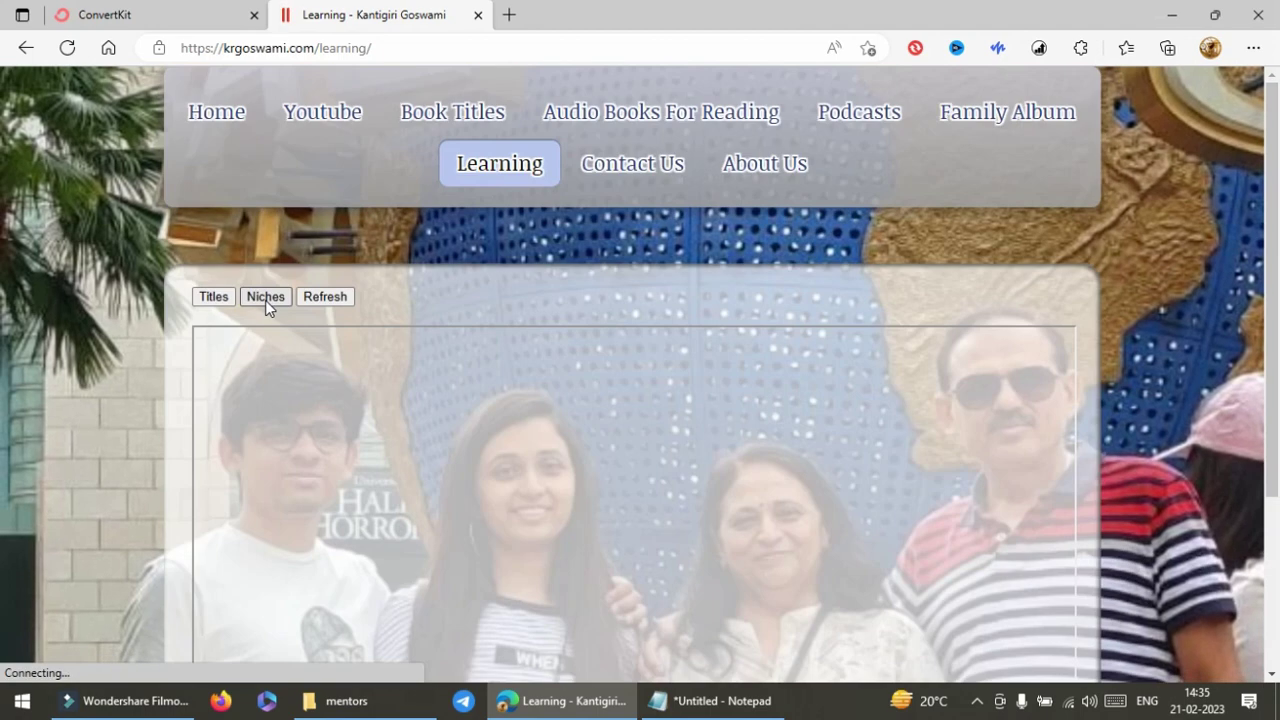
click(265, 300)
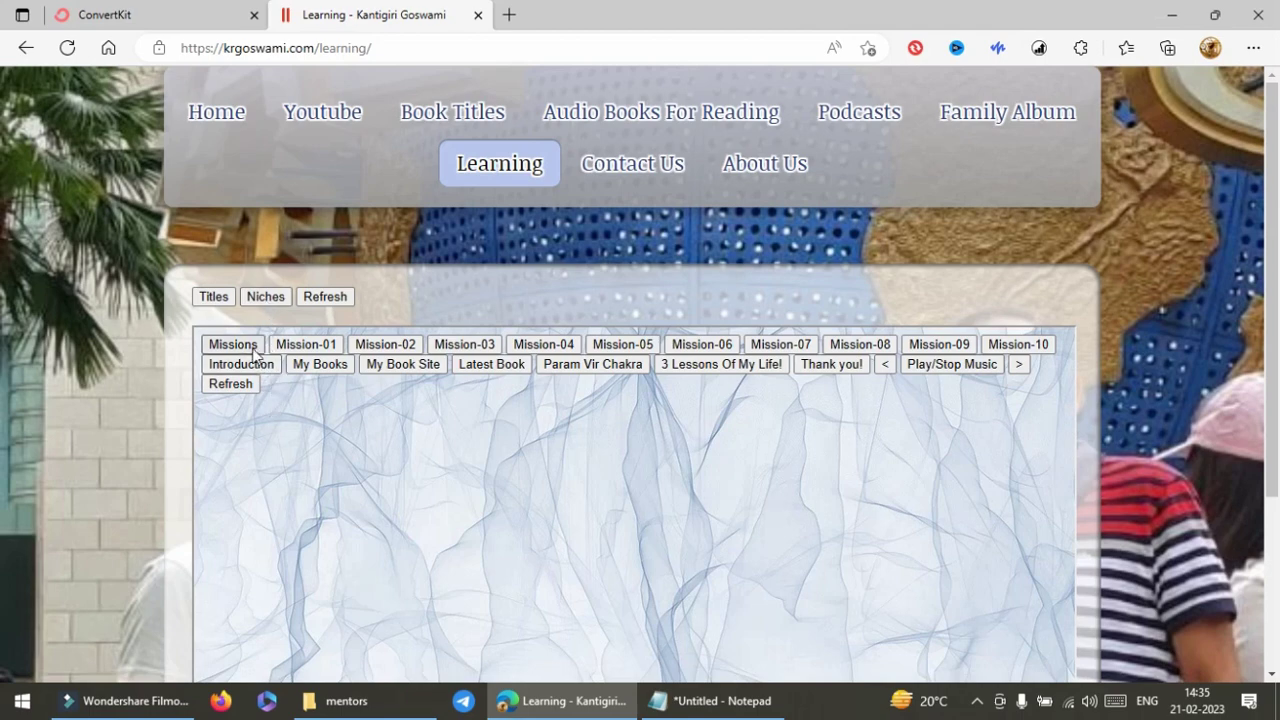
click(245, 347)
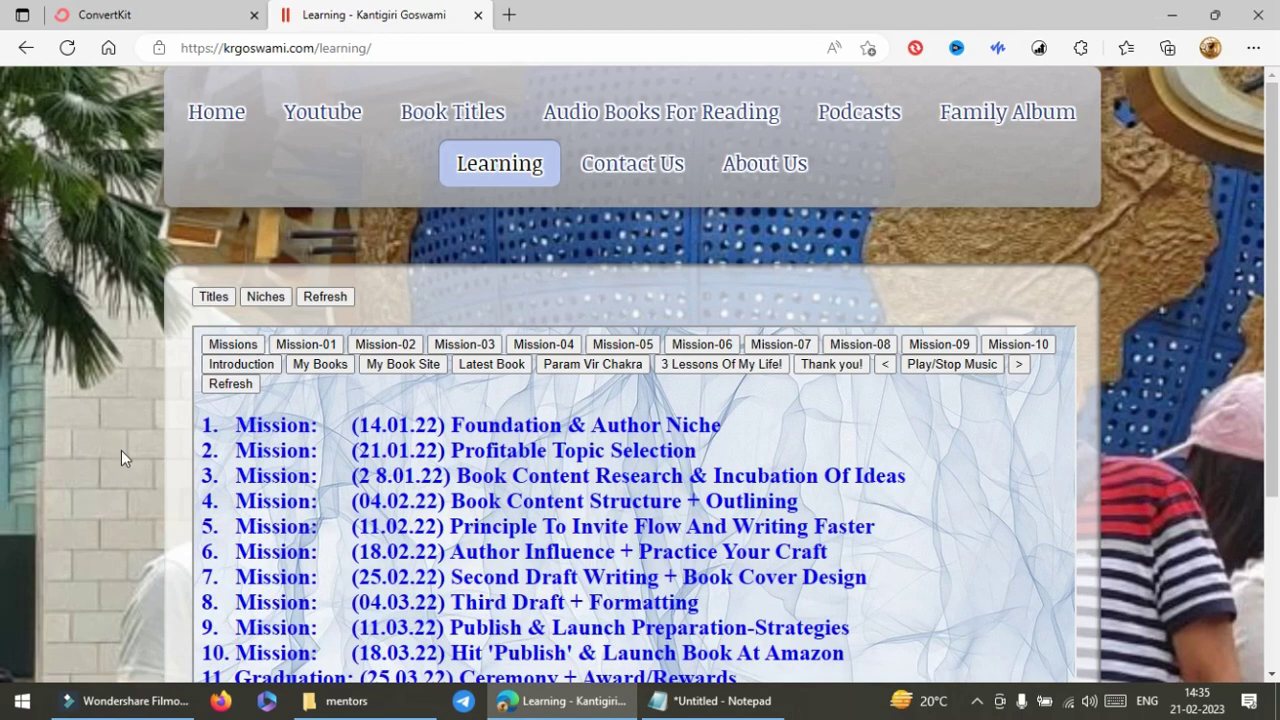
scroll(124, 460, down, 2)
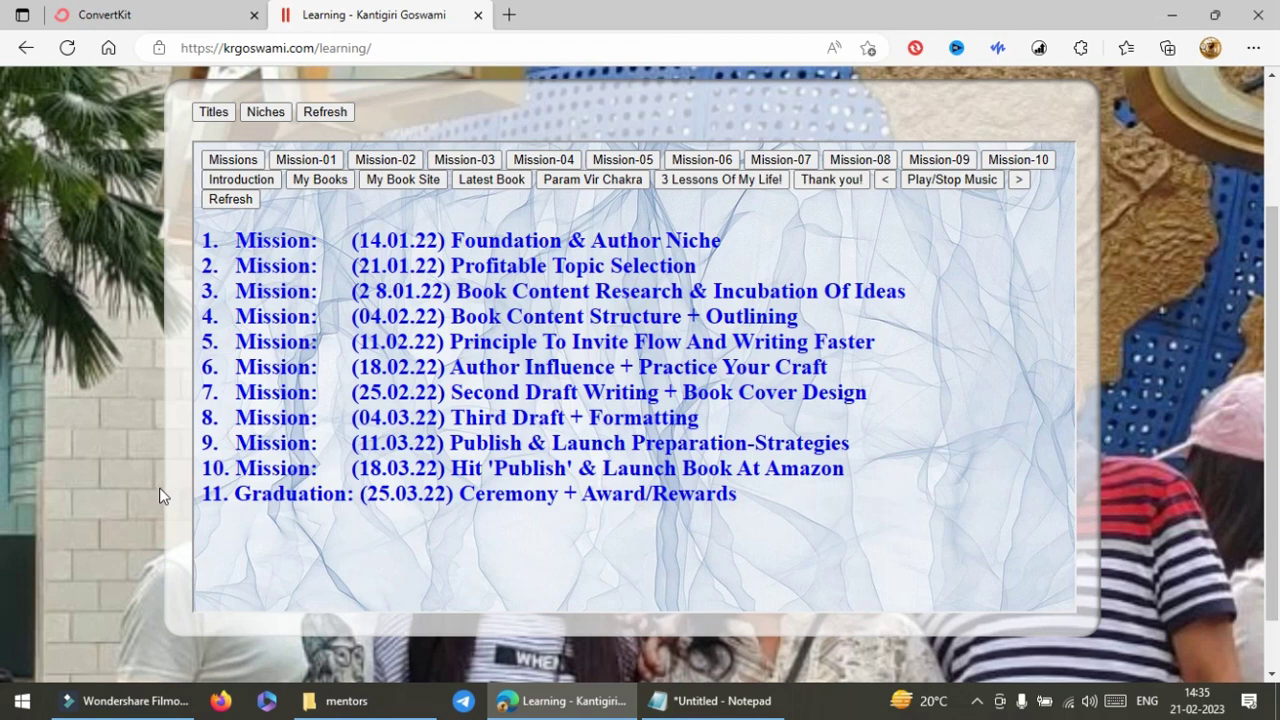
scroll(159, 487, up, 2)
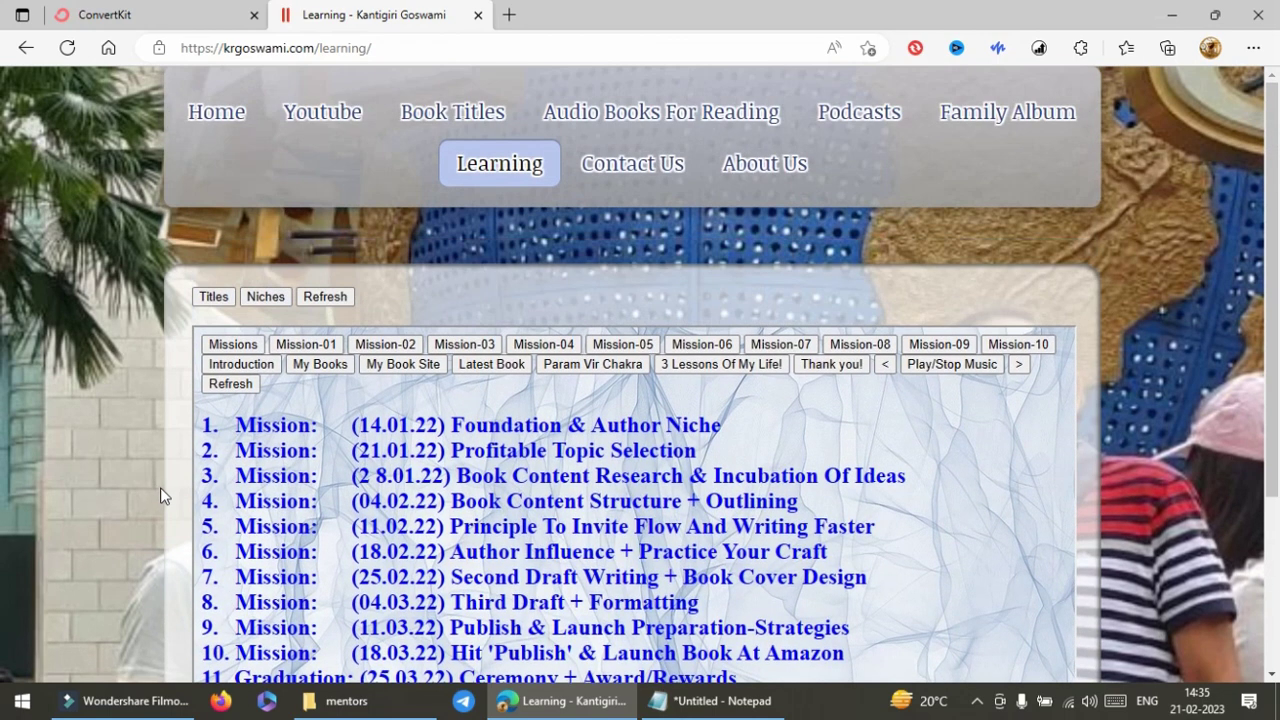
click(24, 49)
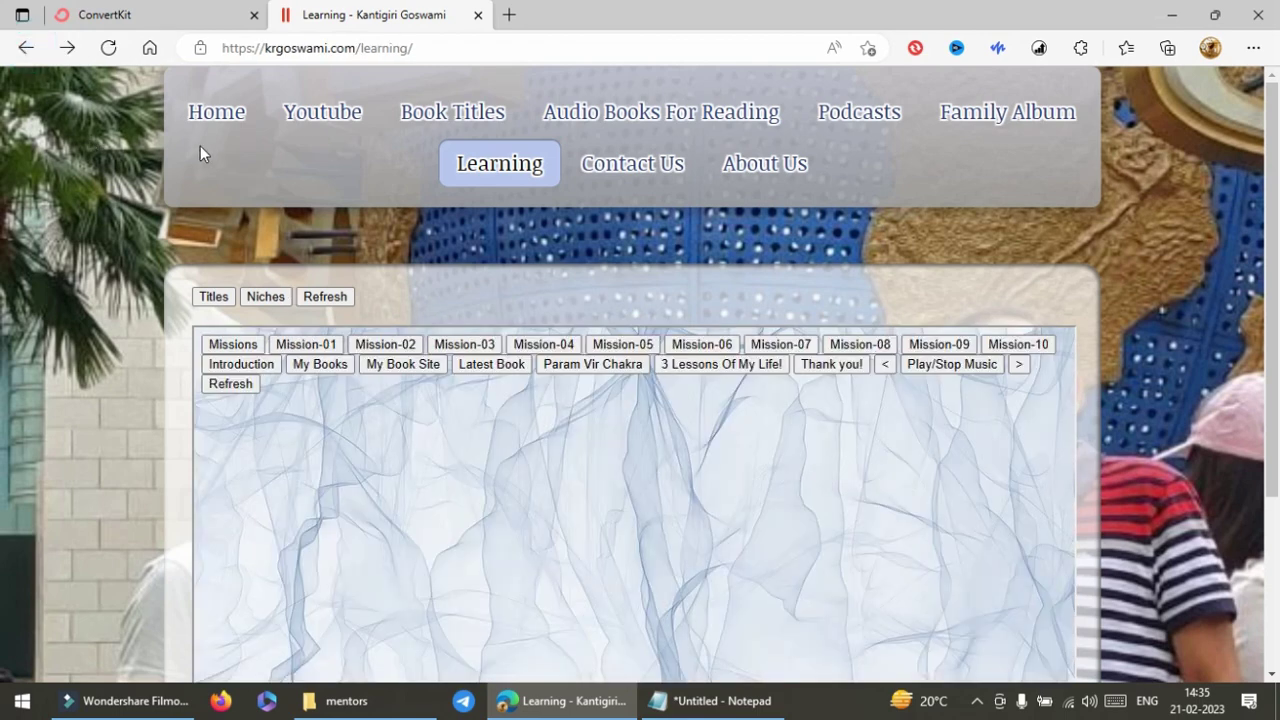
click(25, 48)
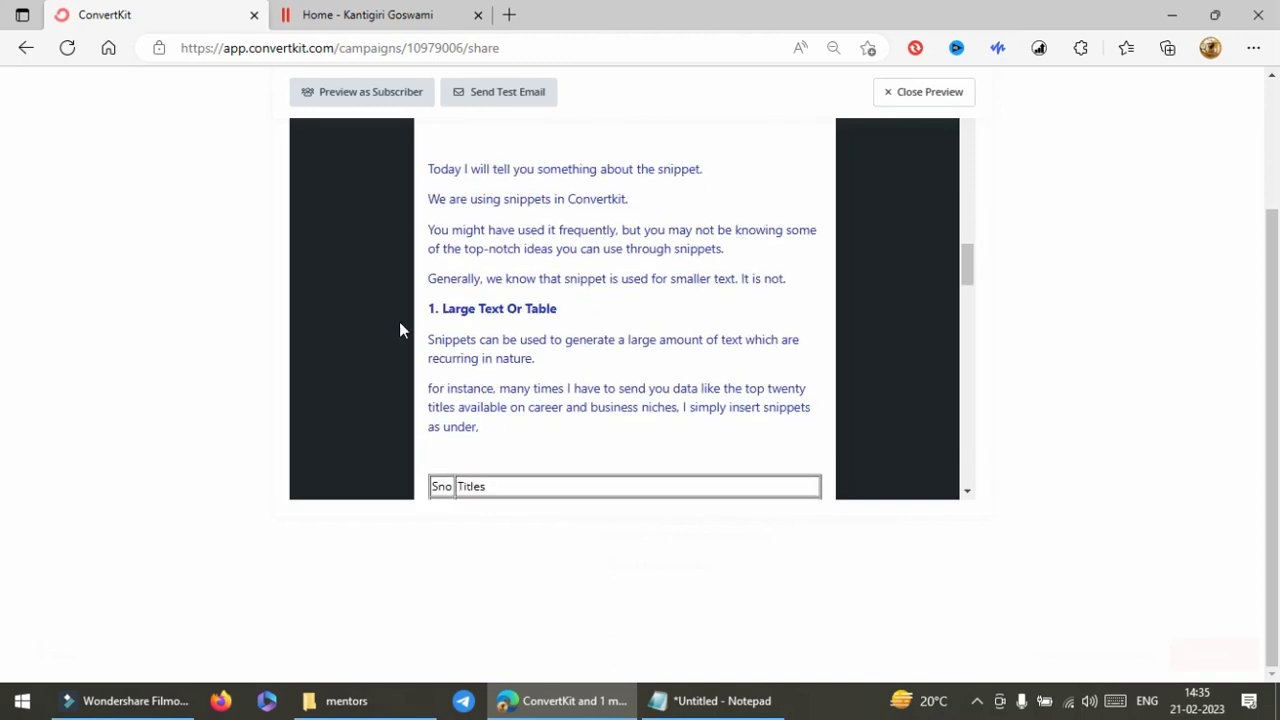
scroll(400, 327, down, 2)
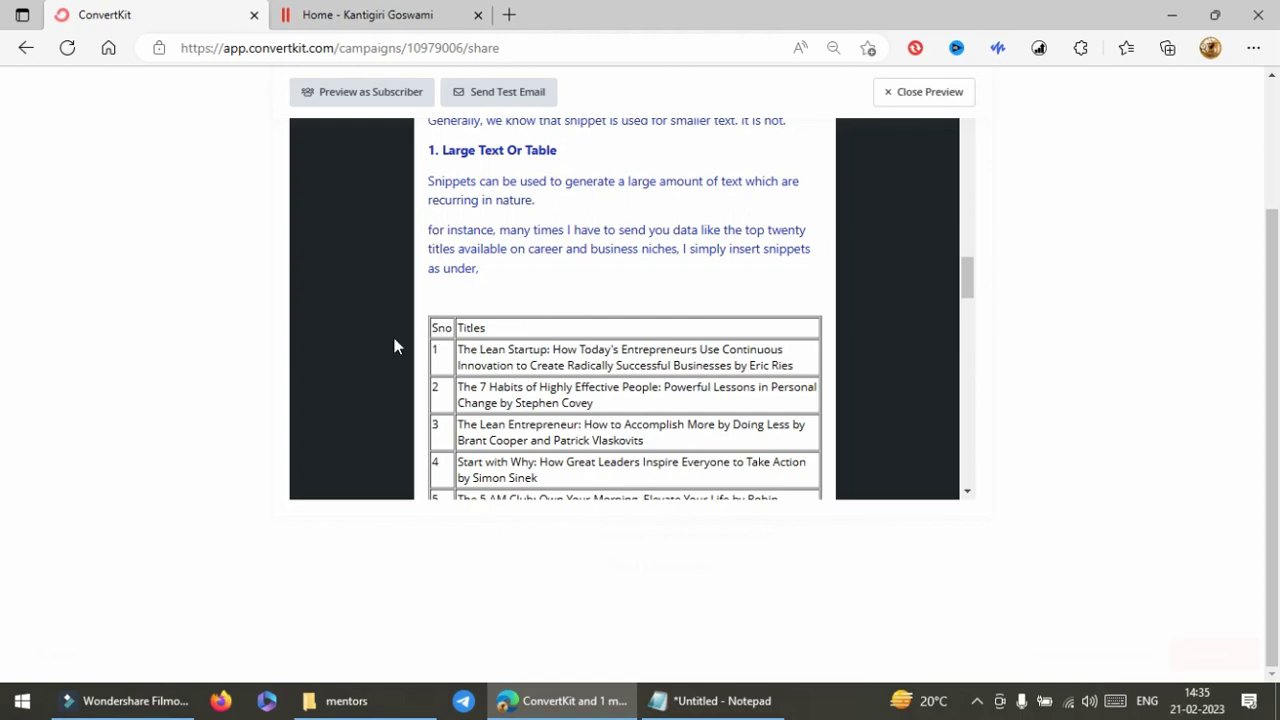
Scroll past the book table and Images sections to the Clickable Images With Affiliation Code book cover.
scroll(376, 342, down, 4)
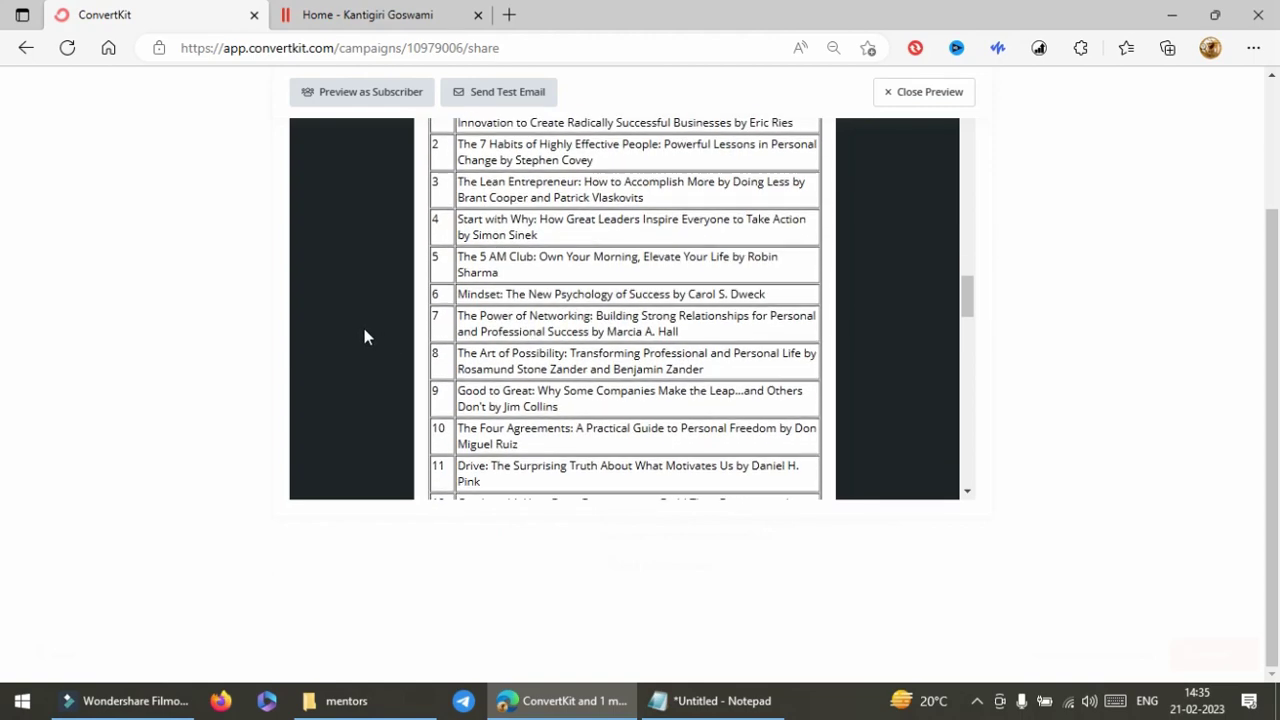
scroll(356, 326, down, 3)
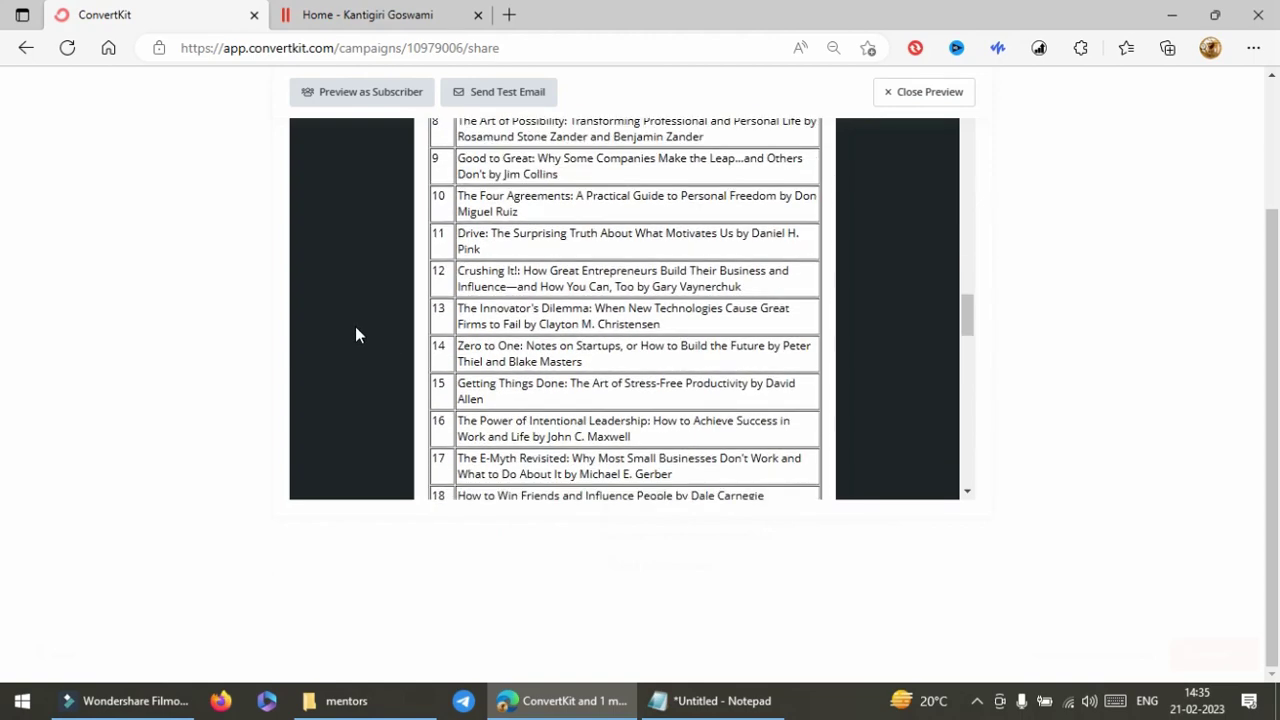
scroll(355, 326, down, 3)
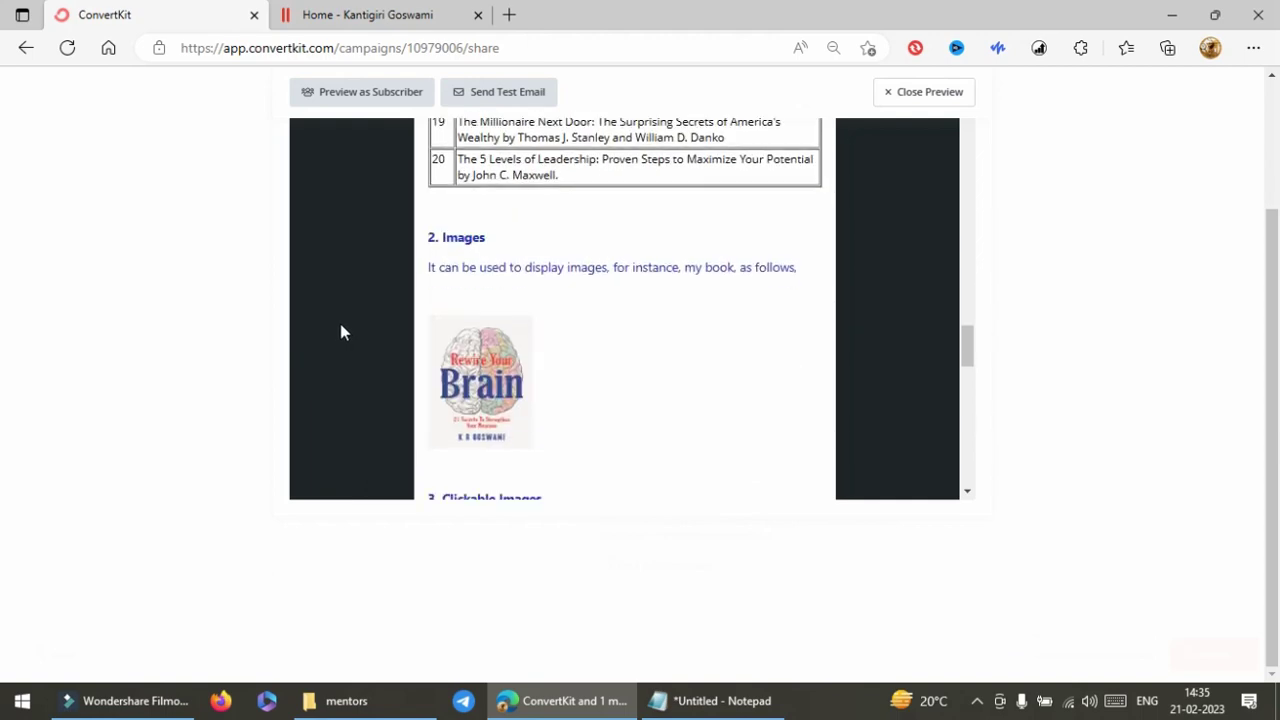
scroll(333, 326, down, 1)
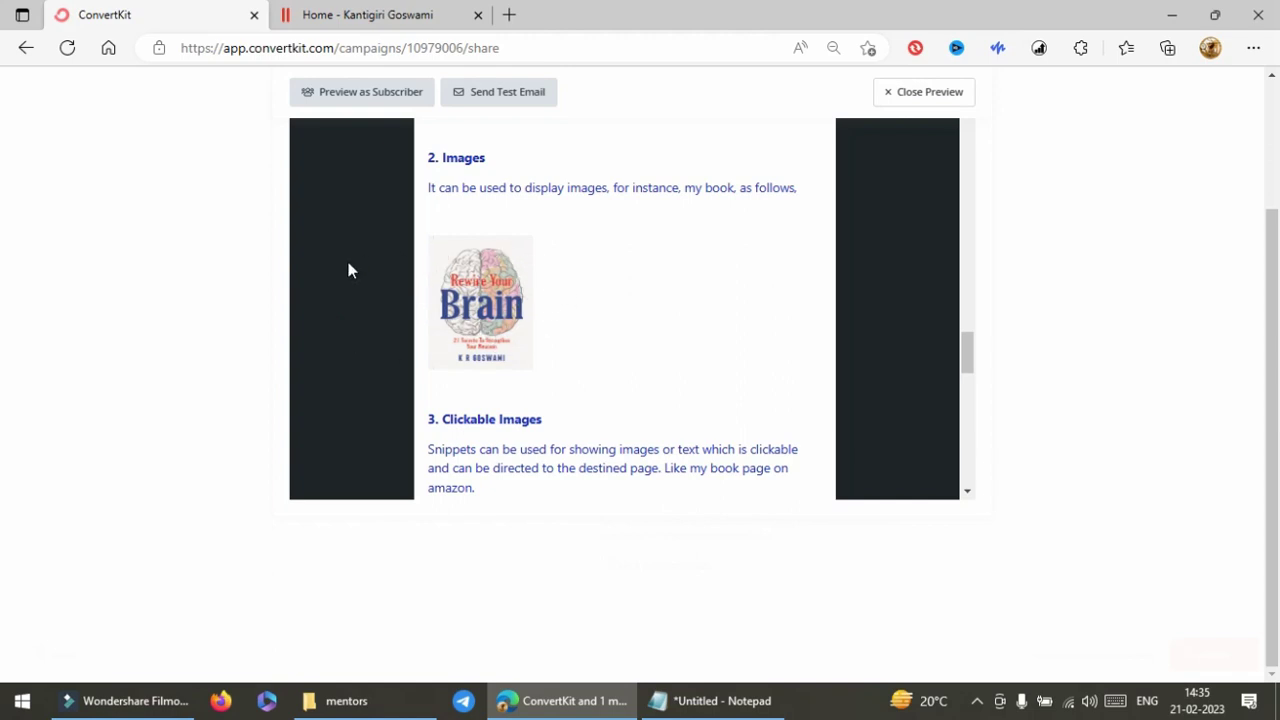
scroll(368, 305, down, 5)
scroll(375, 312, up, 2)
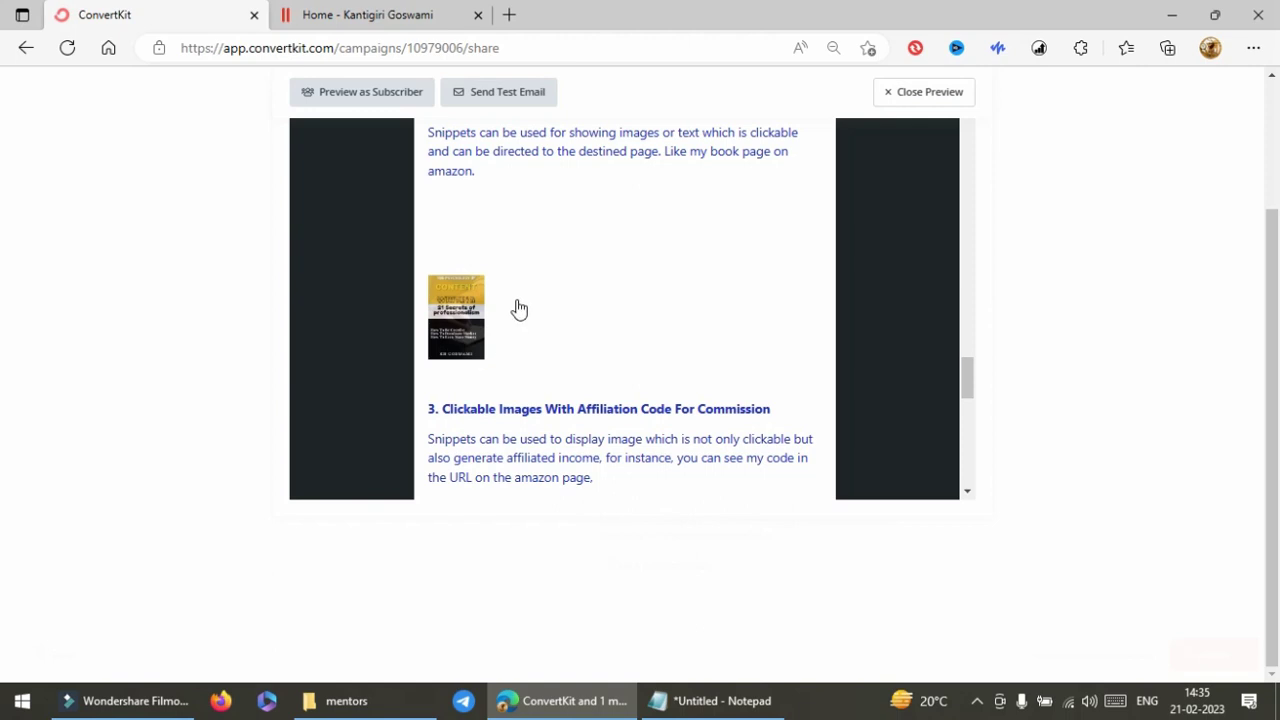
scroll(300, 318, down, 3)
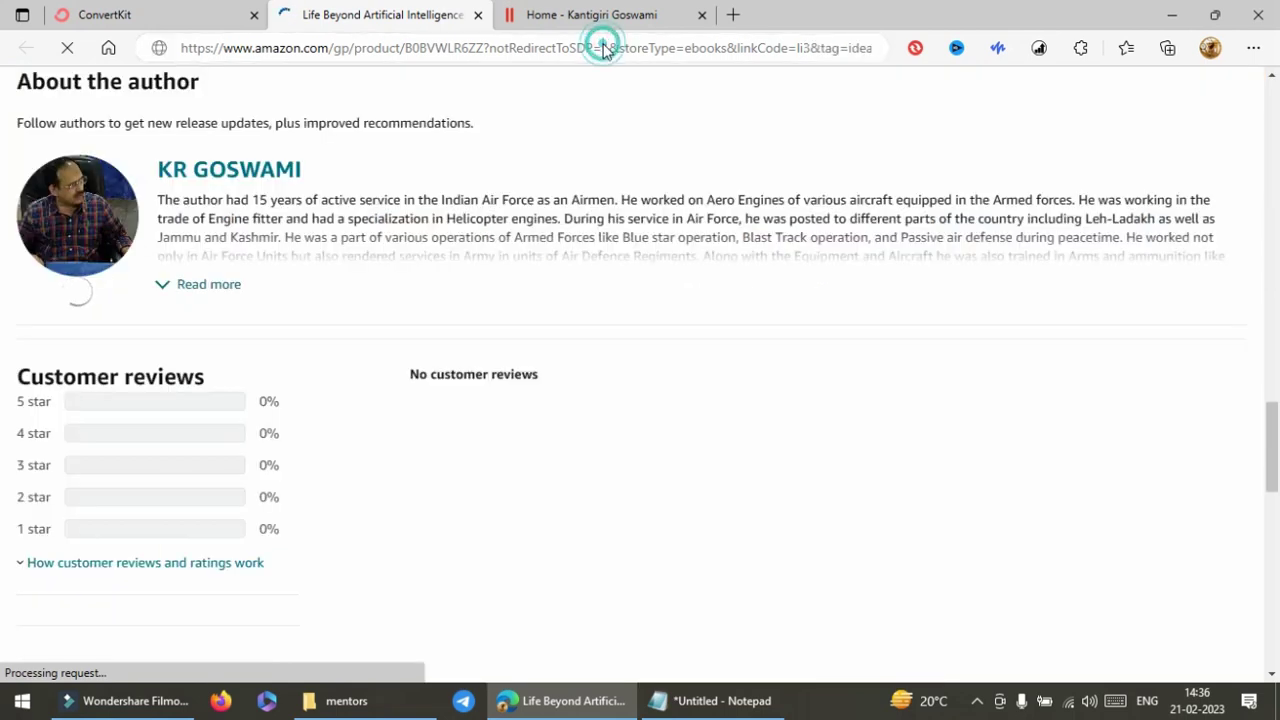
Highlight the idea100-20 affiliate tag in the Amazon book page URL, then reload the page.
click(650, 52)
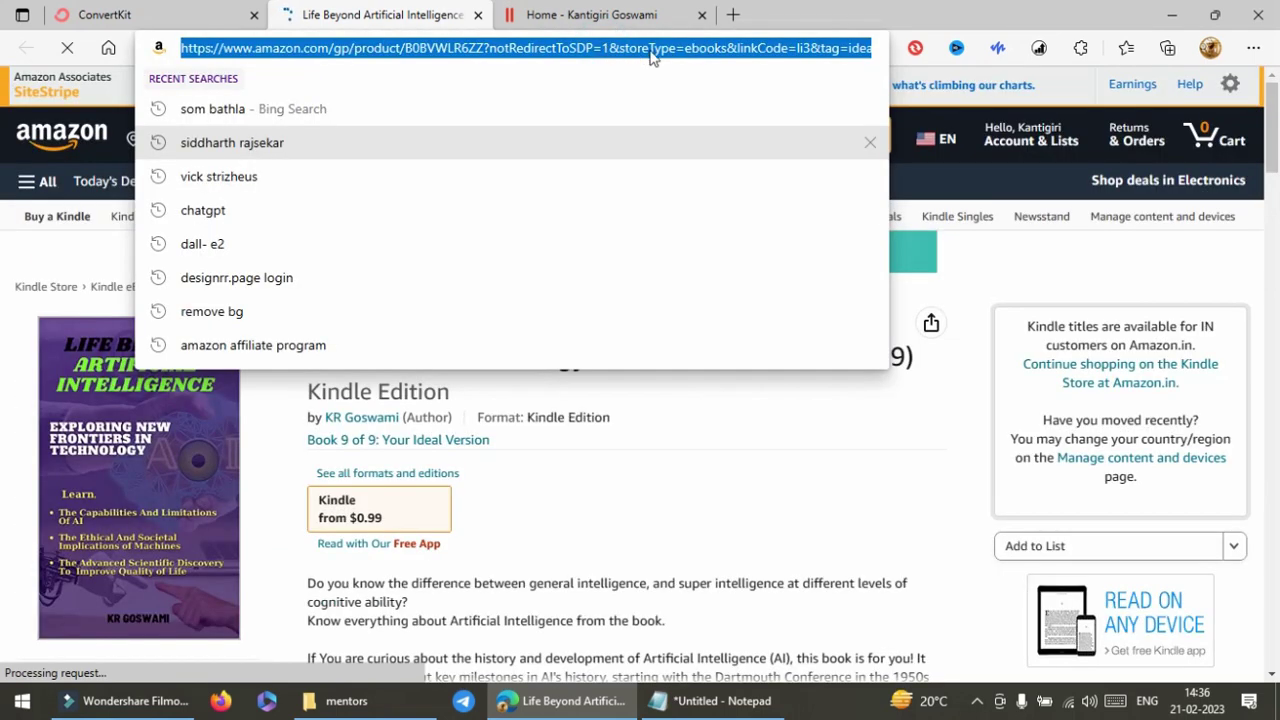
key(End)
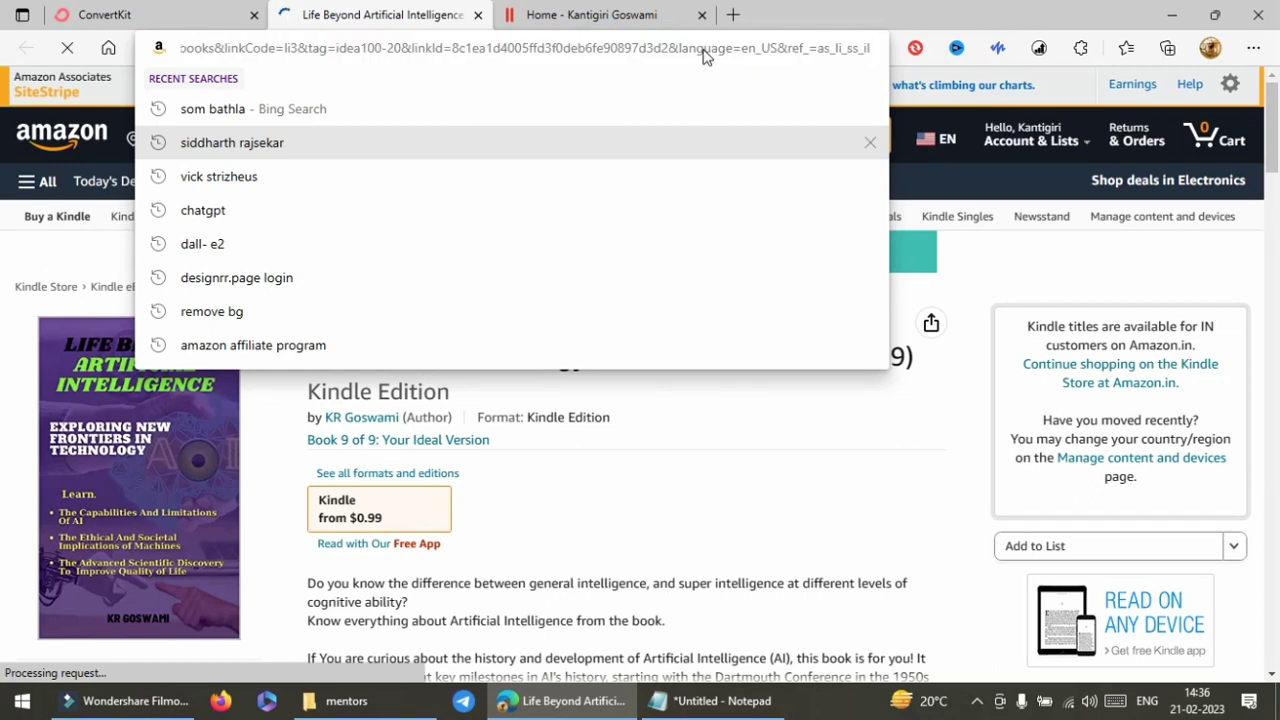
key(Left)
key(Left)
key(Left)
key(Left)
key(Left)
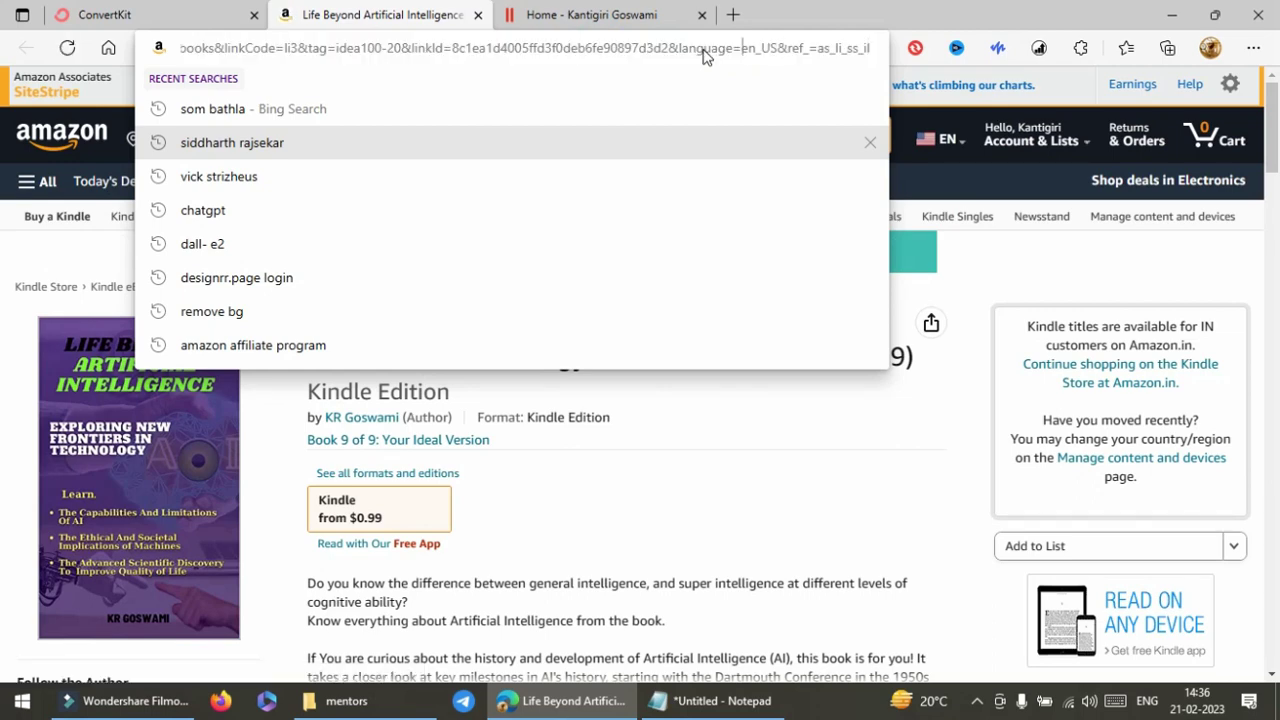
key(Left)
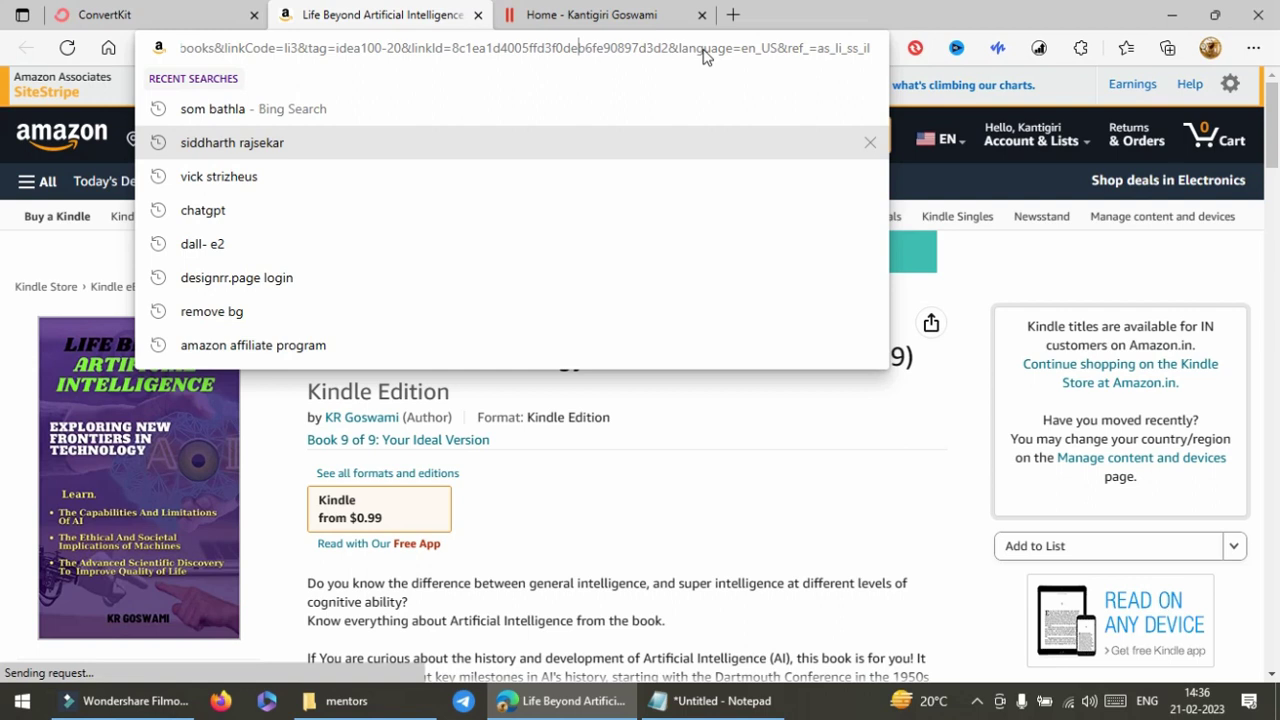
key(Left)
key(Left)
key(Left)
key(Left)
key(Left)
key(Left)
key(Left)
key(Left)
key(Left)
key(Left)
key(Left)
key(Left)
key(Left)
key(Left)
key(Left)
key(Left)
key(Left)
key(Left)
key(Left)
key(Left)
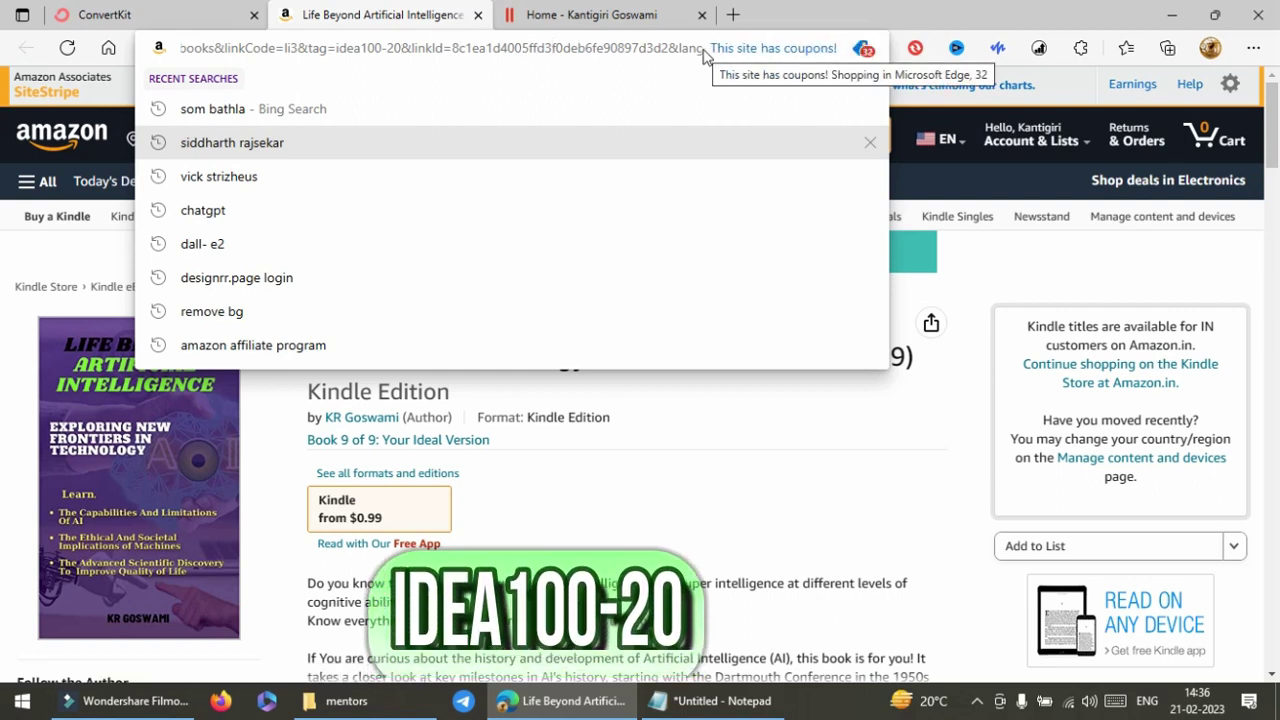
key(shift+Left)
key(shift+Left)
key(shift+Left)
key(shift+Left)
key(shift+Left)
key(shift+Left)
key(shift+Left)
key(shift+Left)
key(shift+Left)
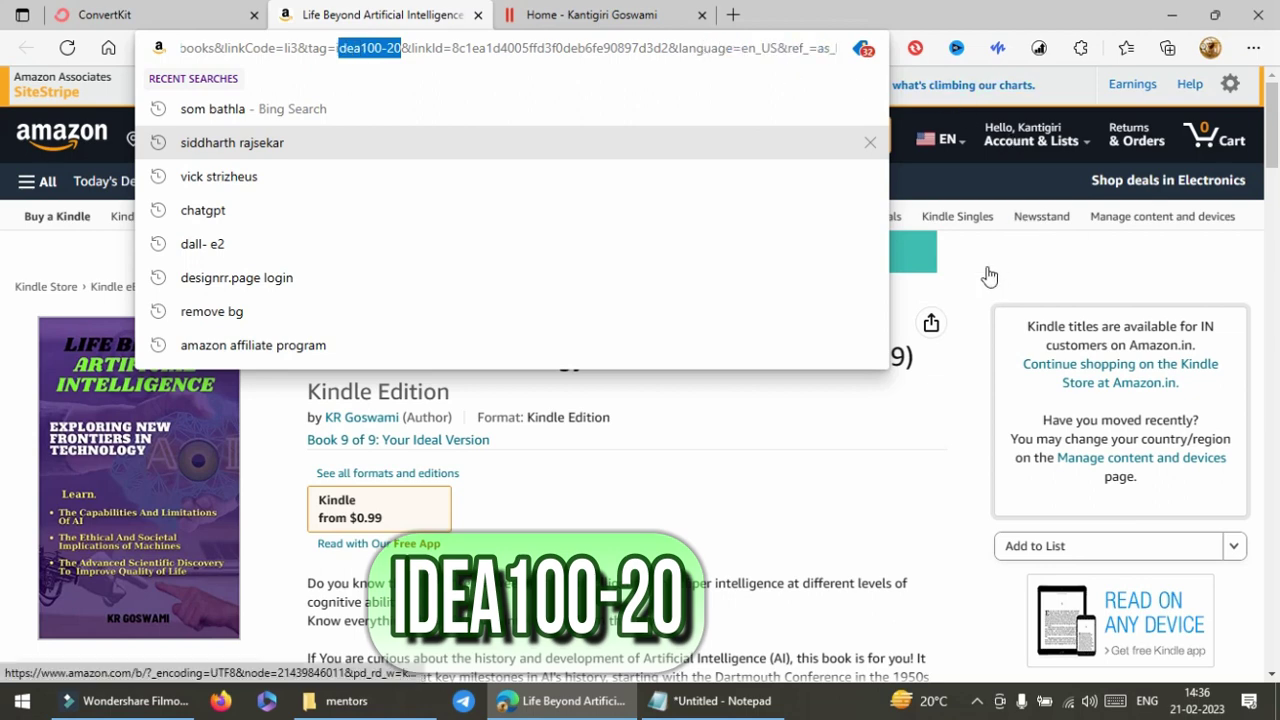
key(Return)
Back in the ConvertKit preview, scroll down to the TECKNET mouse image under Any Product on Amazon.
click(180, 12)
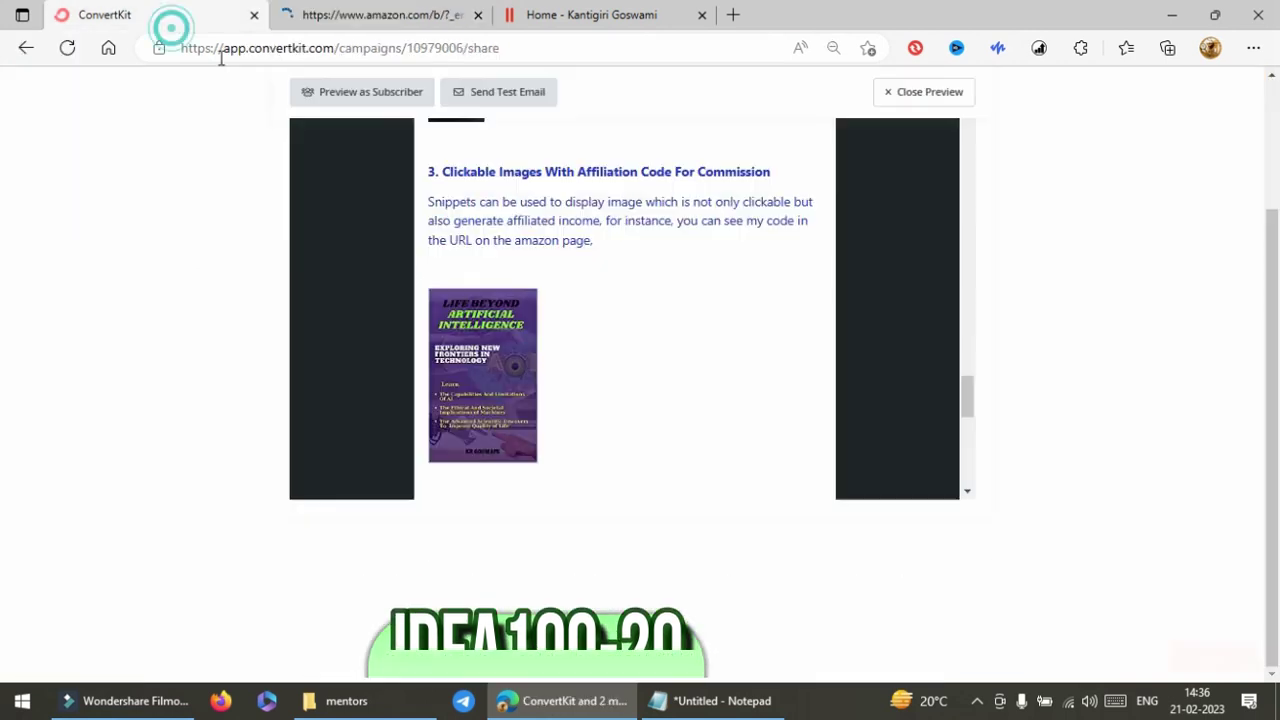
scroll(691, 371, down, 3)
scroll(698, 365, down, 1)
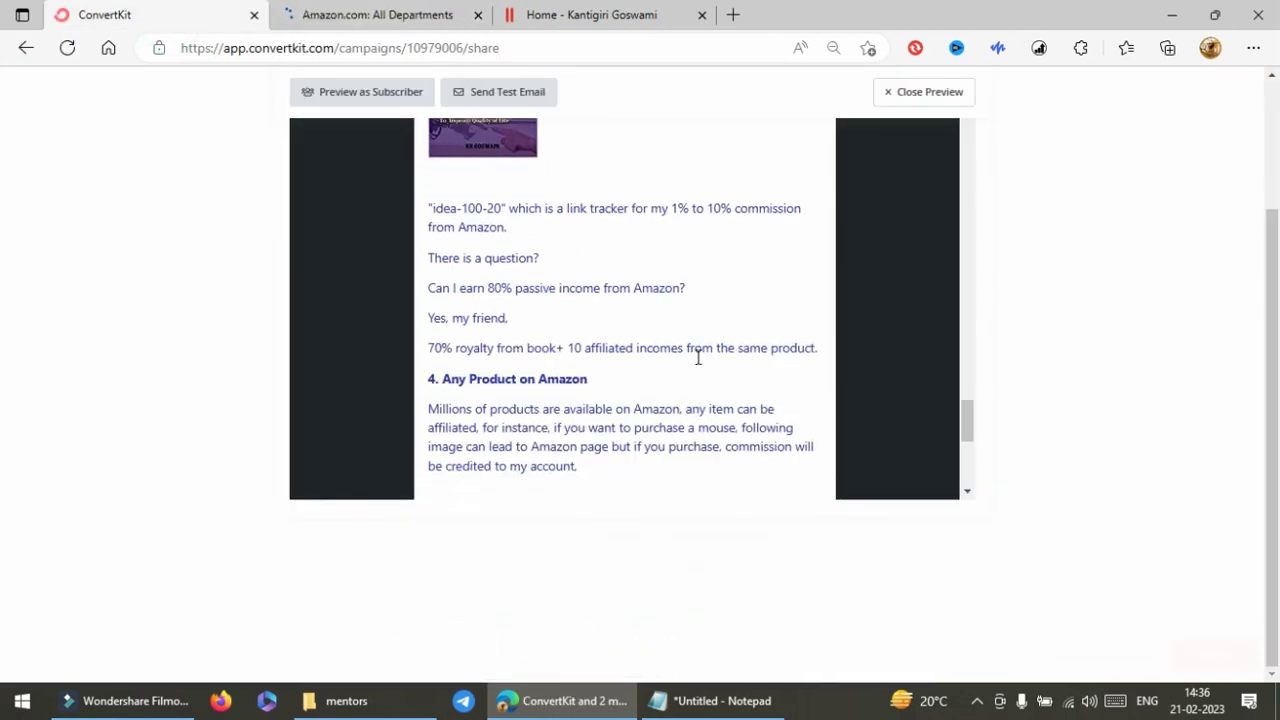
scroll(698, 366, down, 2)
scroll(698, 366, down, 1)
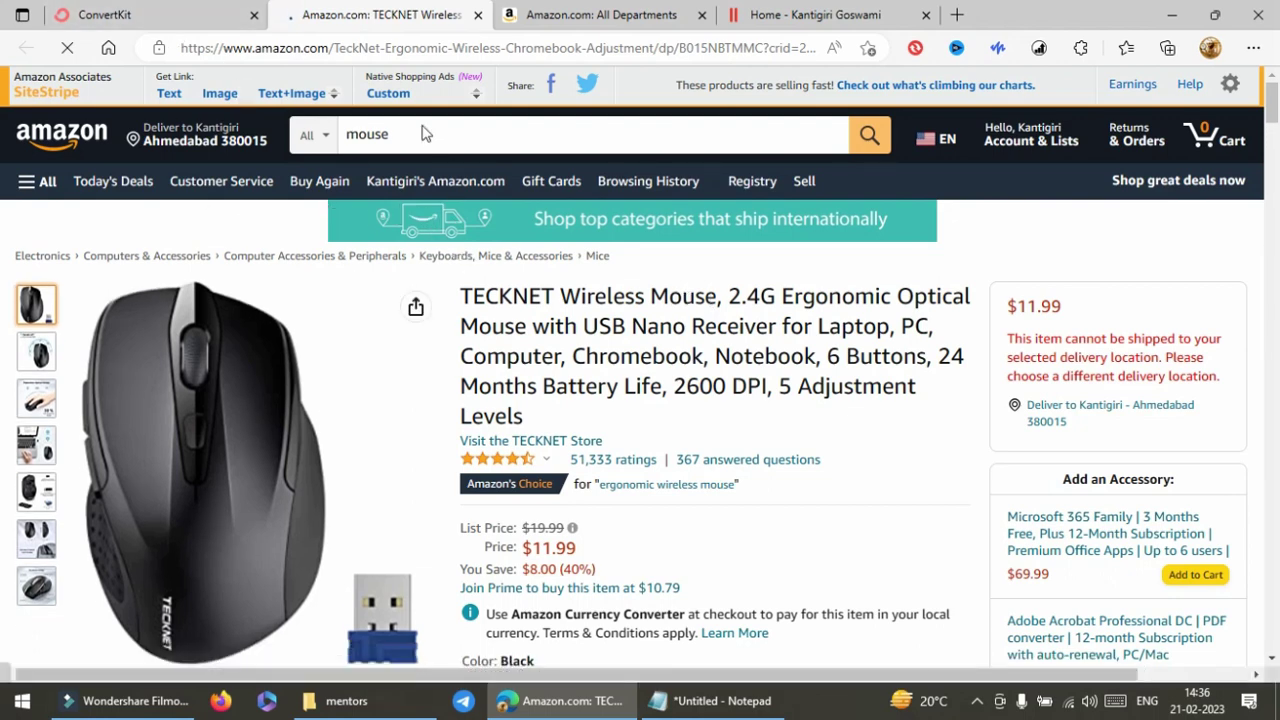
Return to the ConvertKit preview and scroll up to the 'X-ray Generating Content' link.
click(182, 20)
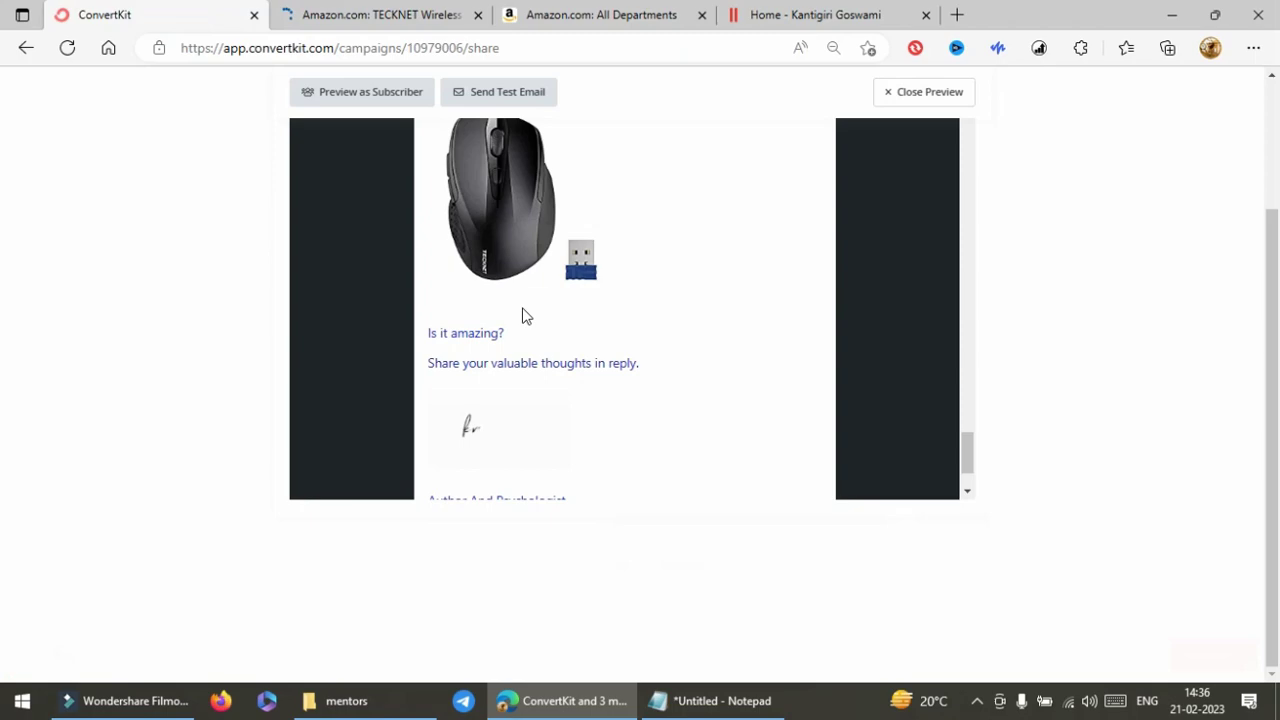
scroll(649, 322, up, 10)
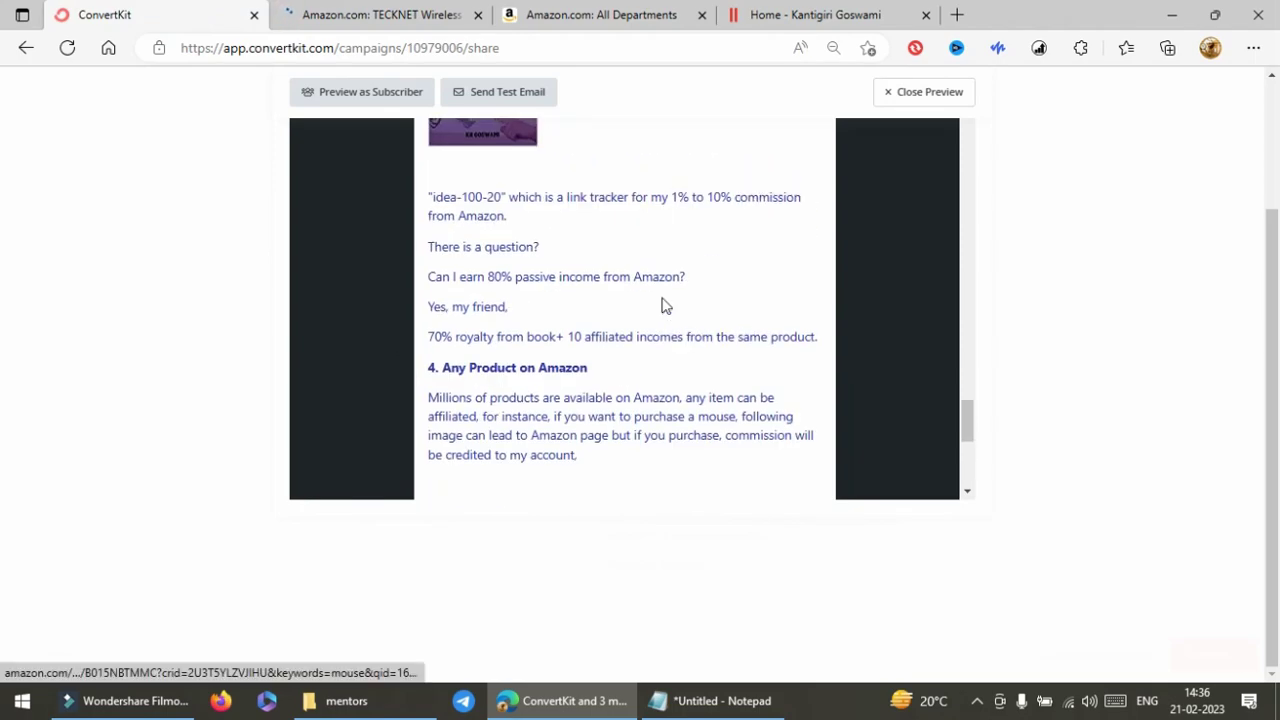
scroll(650, 295, up, 10)
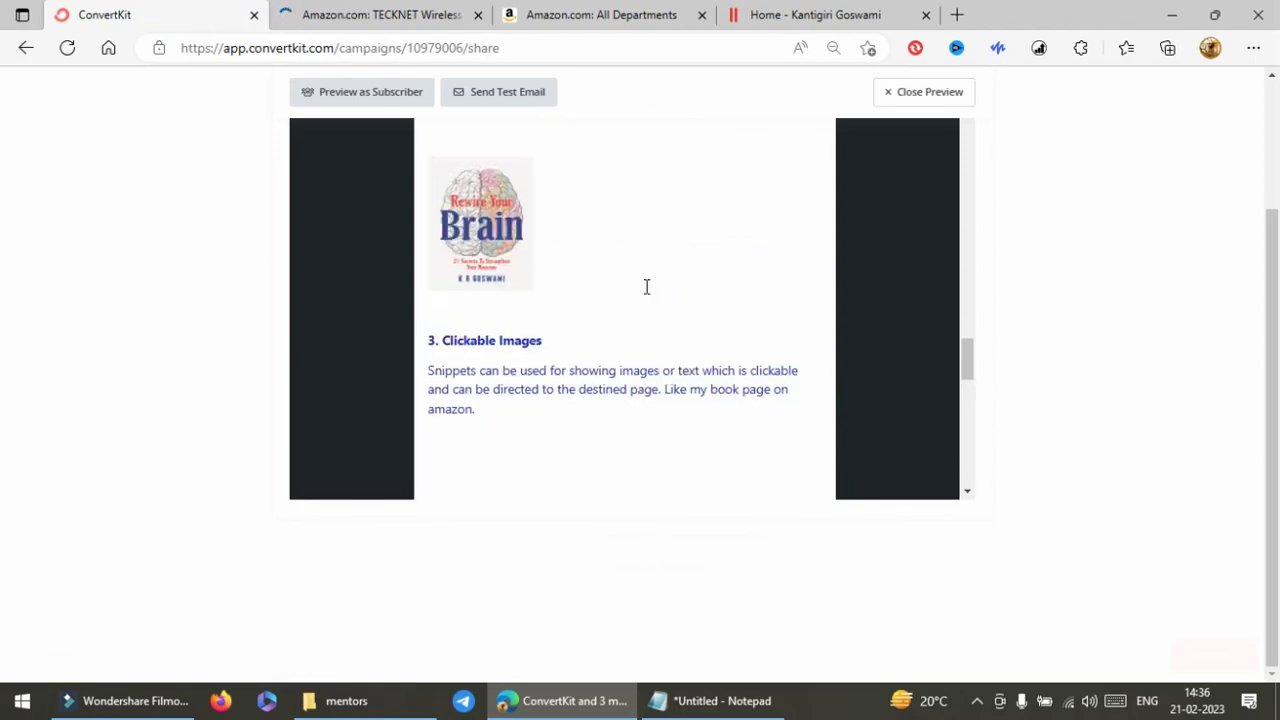
scroll(643, 285, up, 10)
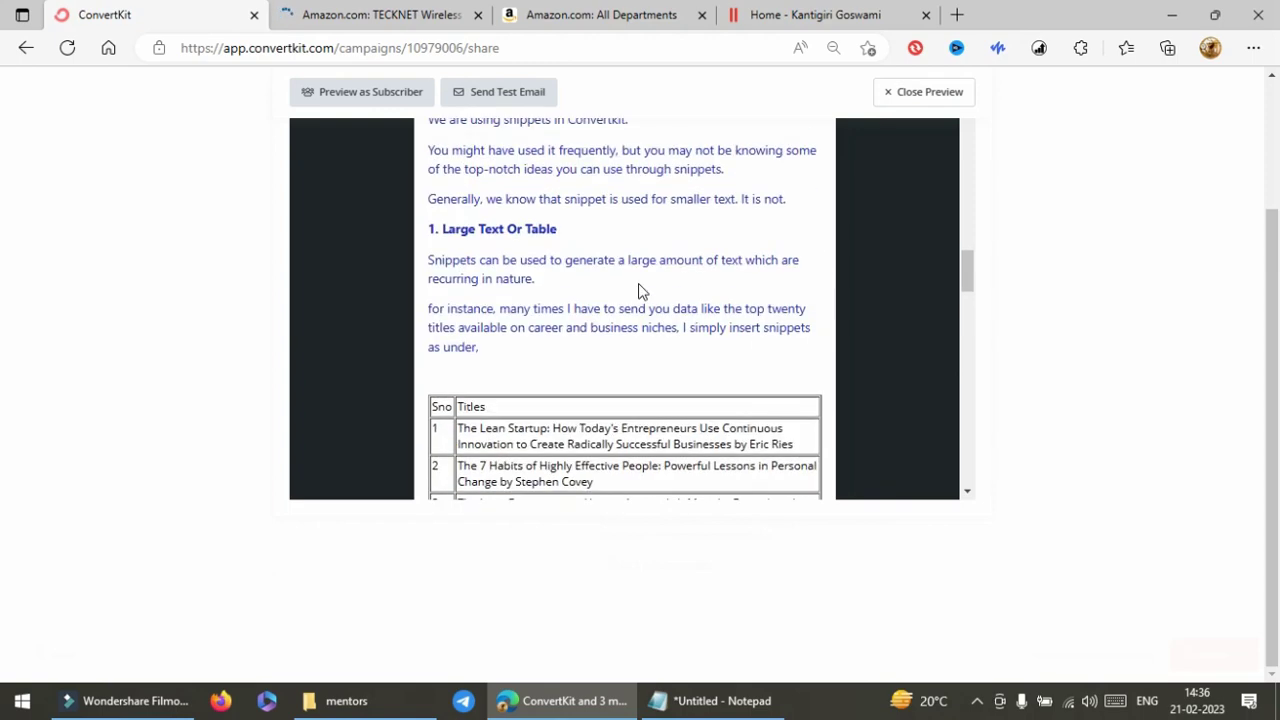
scroll(630, 289, up, 3)
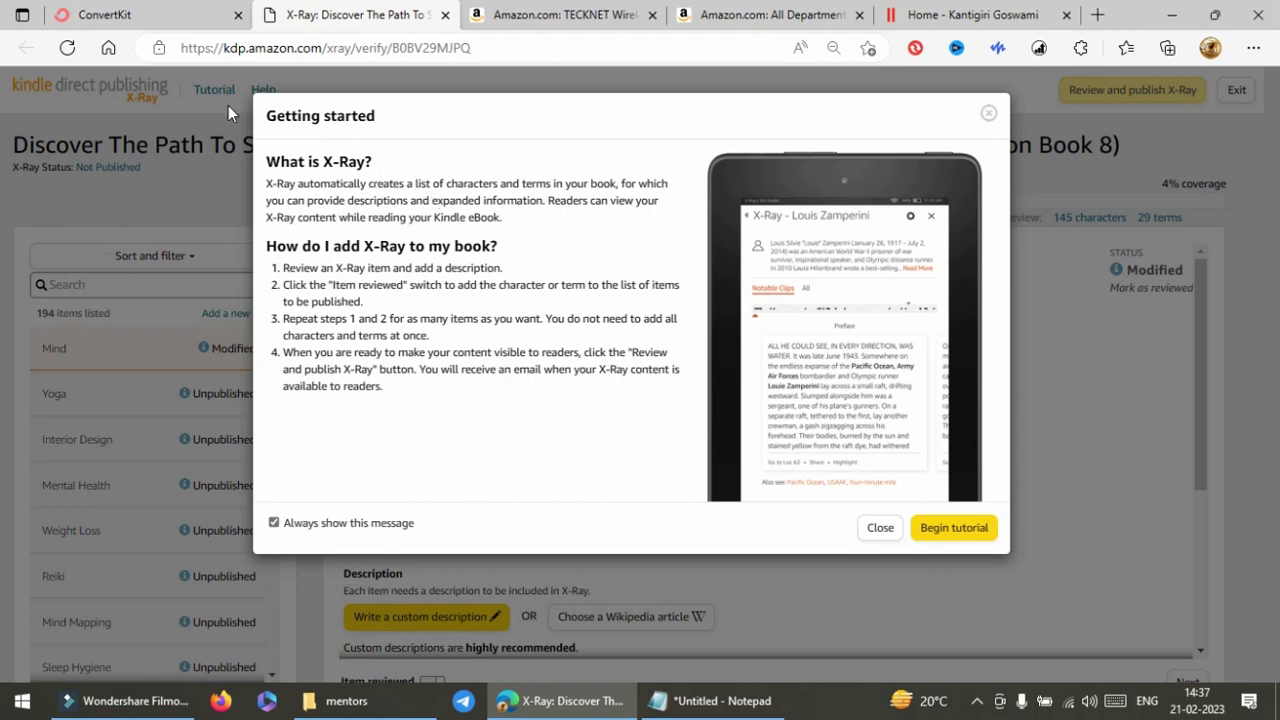
Begin the KDP X-Ray tutorial from the Getting started dialog.
click(951, 530)
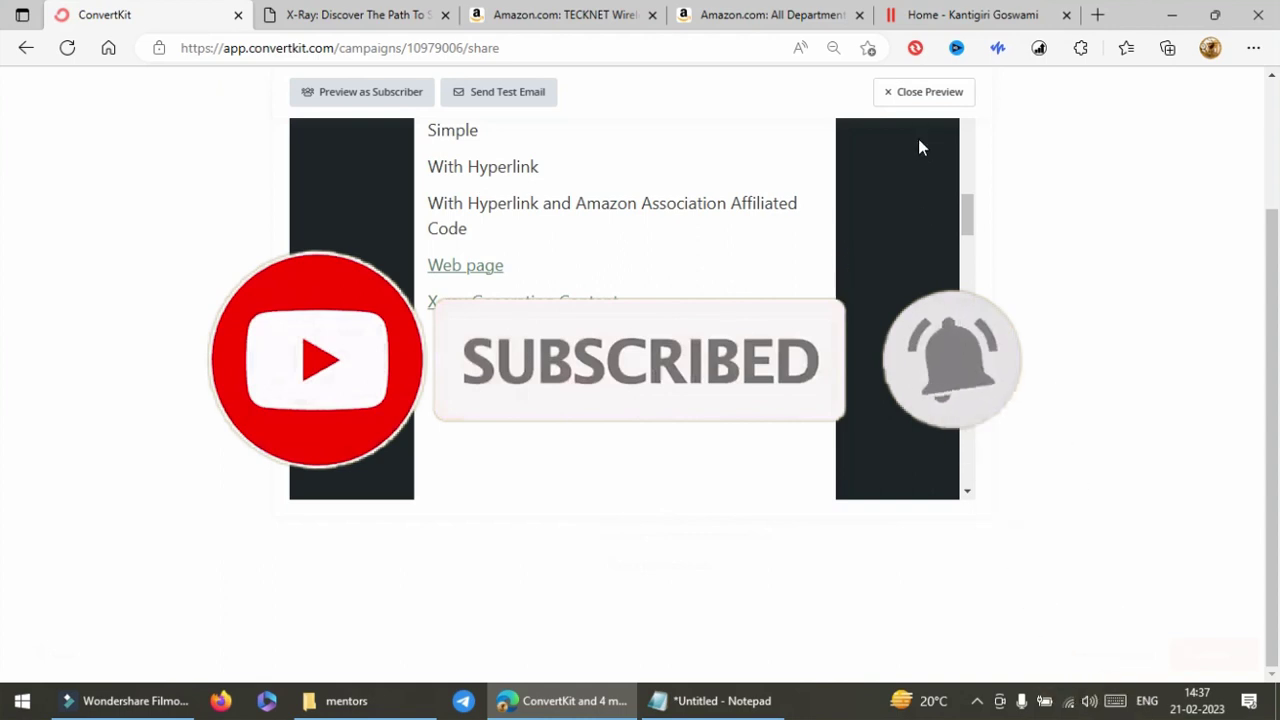
Close the ConvertKit email preview to return to the campaign's recipient page.
click(917, 96)
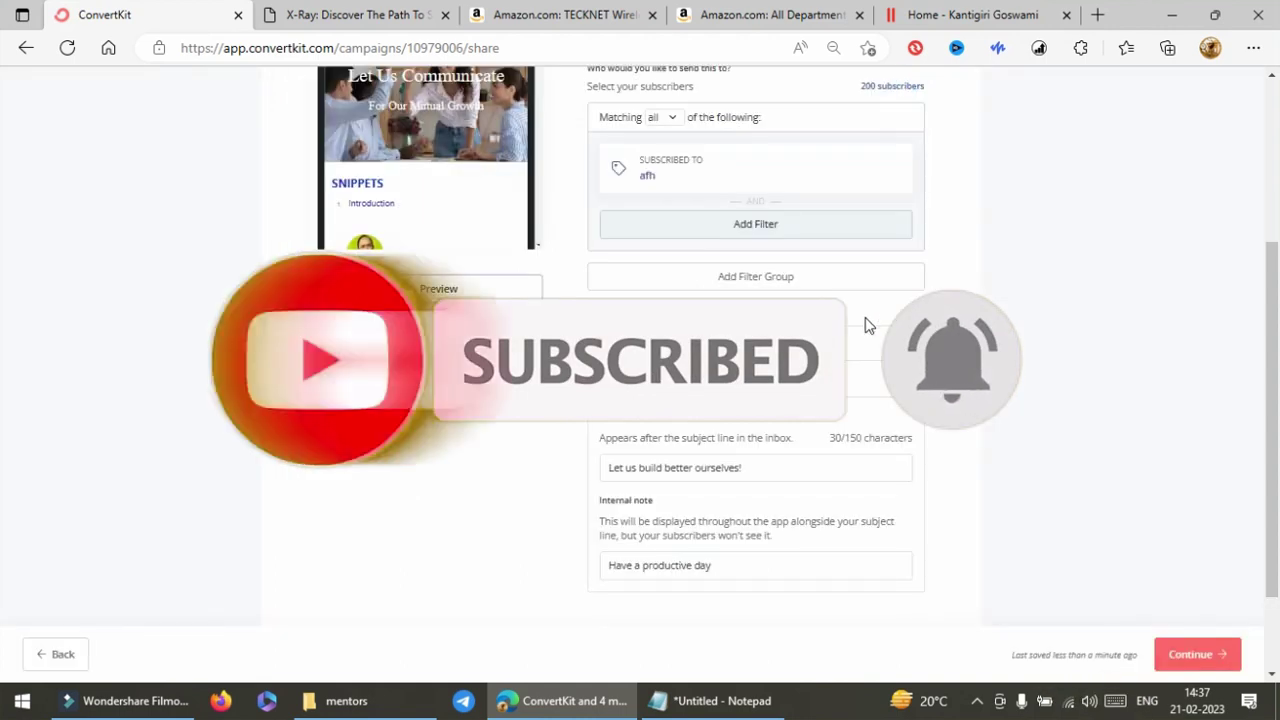